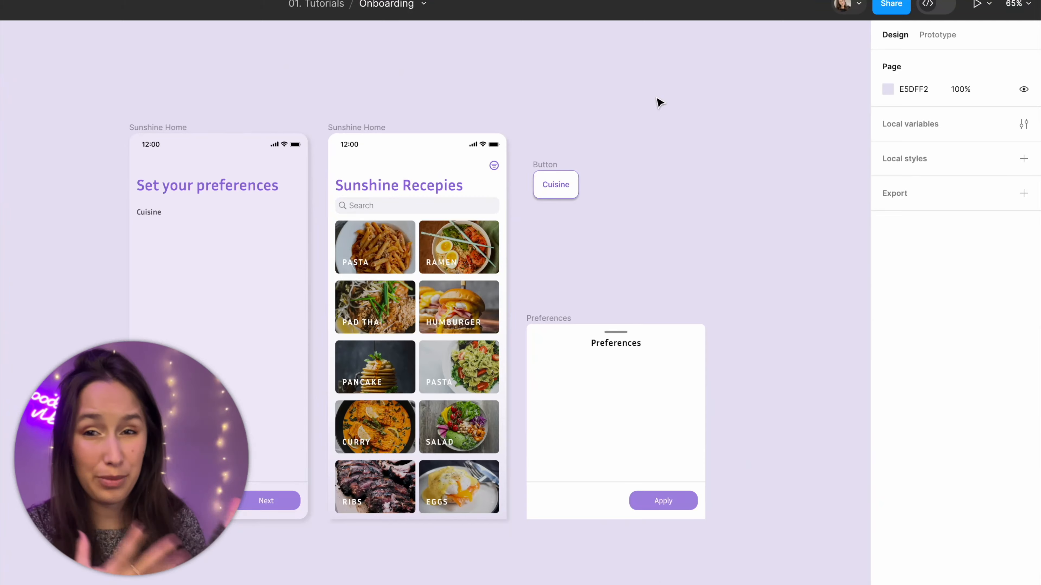
# Step: Duplicate the Cuisine button and place the copy to the right of the original, leaving a gap of 16
pyautogui.scroll(5, 560, 141)
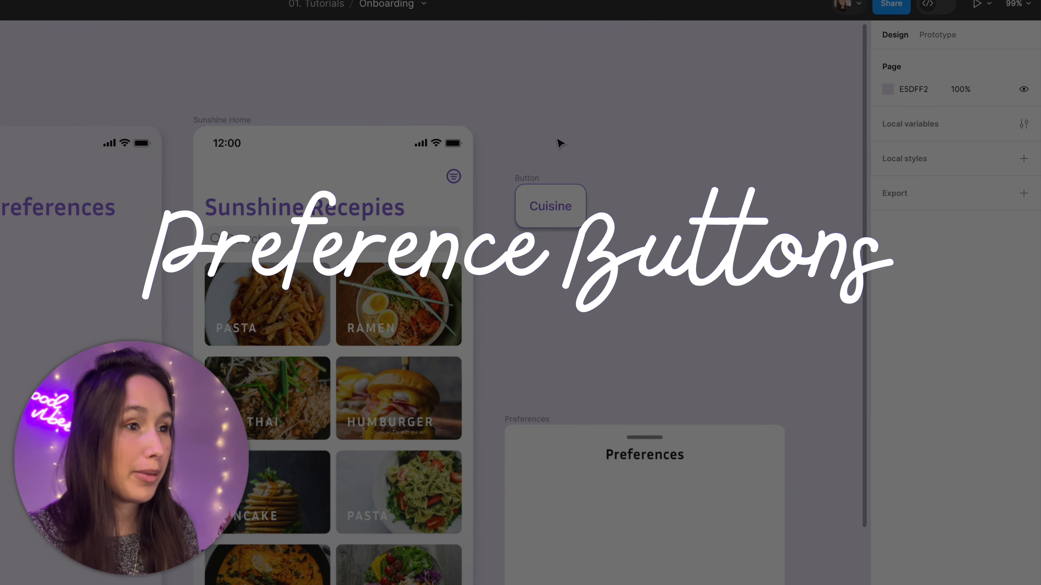
pyautogui.scroll(10, 560, 141)
pyautogui.click(521, 260)
pyautogui.hscroll(2, 436, 189)
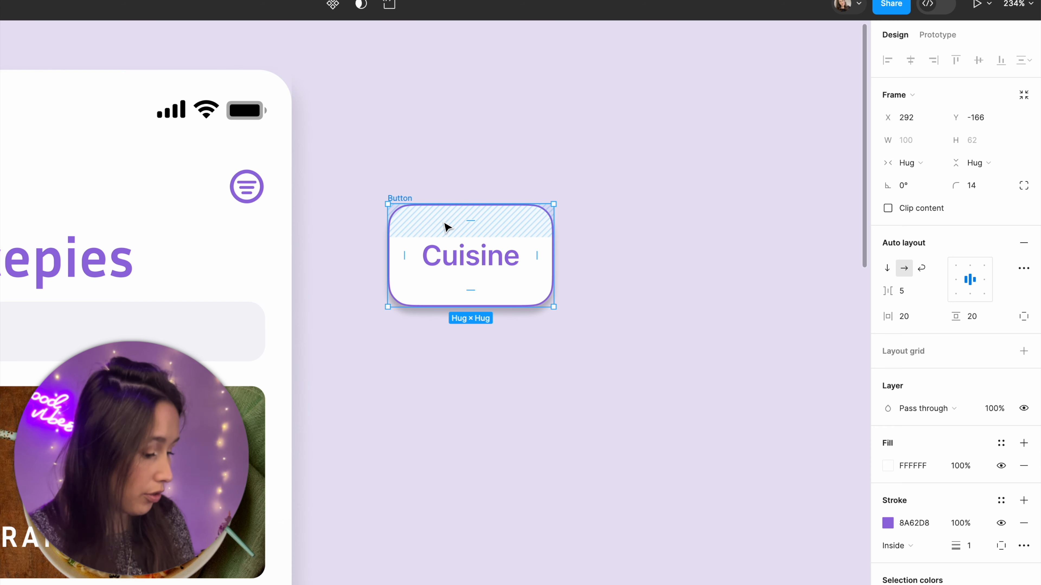
pyautogui.moveTo(445, 226)
pyautogui.mouseDown()
pyautogui.moveTo(747, 231)
pyautogui.moveTo(730, 231)
pyautogui.mouseUp()
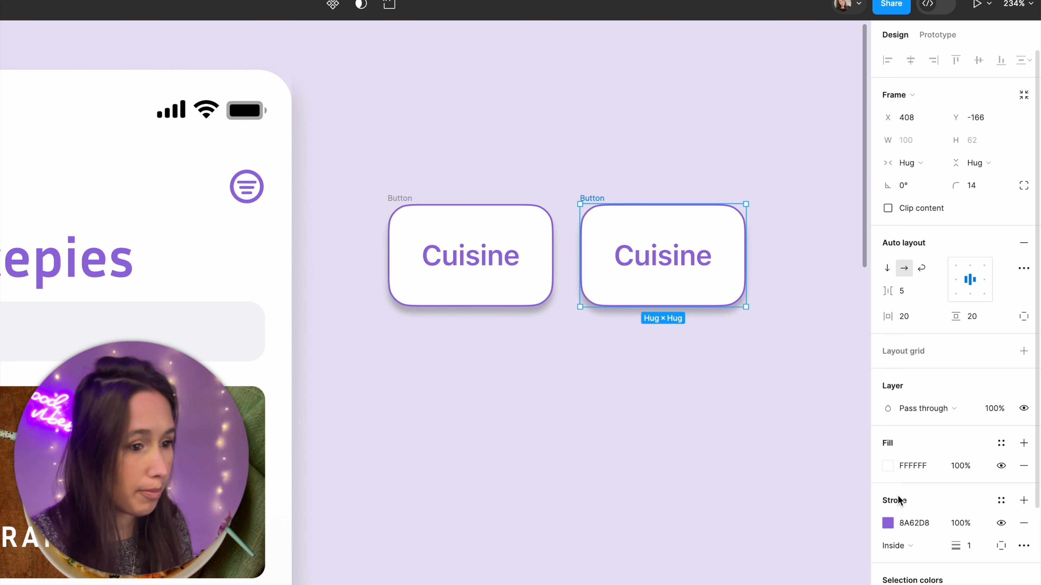
# Step: Fill the duplicated button with its stroke color, 8A62D8
pyautogui.click(913, 523)
pyautogui.hotkey('ctrl', 'c')
pyautogui.click(912, 466)
pyautogui.hotkey('ctrl', 'v')
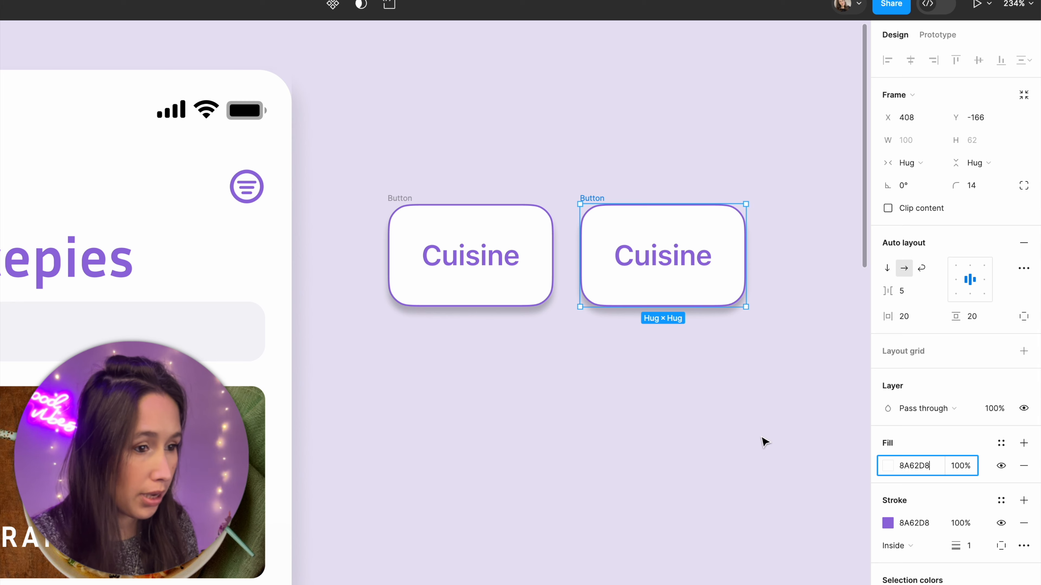
pyautogui.click(762, 439)
# Step: Change the text color of the purple button's label to FFFFFF
pyautogui.click(693, 283)
pyautogui.click(694, 274)
pyautogui.click(927, 336)
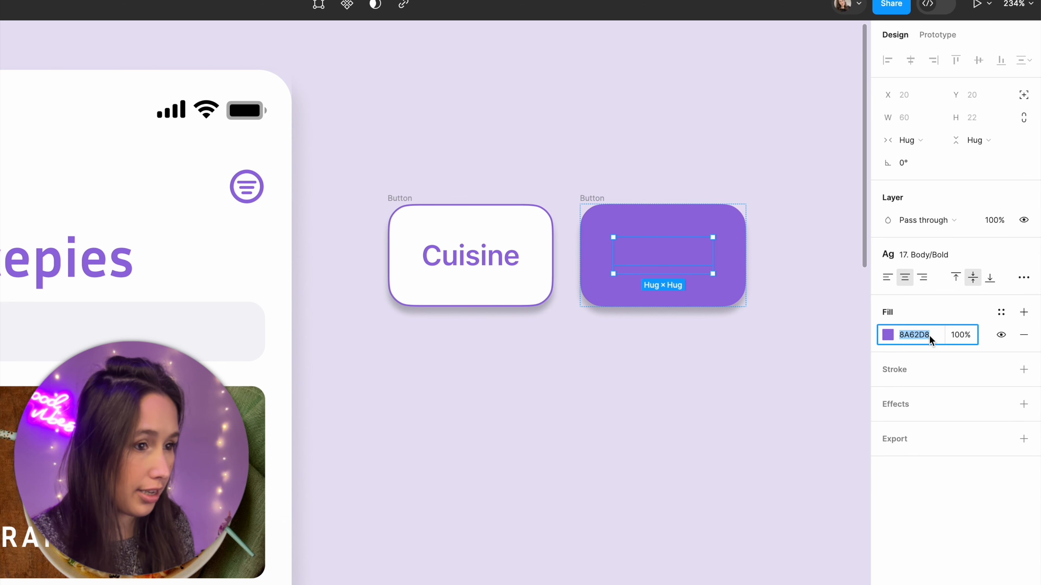
pyautogui.write('FFFFFF')
pyautogui.press('Return')
# Step: Combine the two buttons into a component set and rename its variant property to Selected
pyautogui.moveTo(341, 161); pyautogui.dragTo(748, 345)
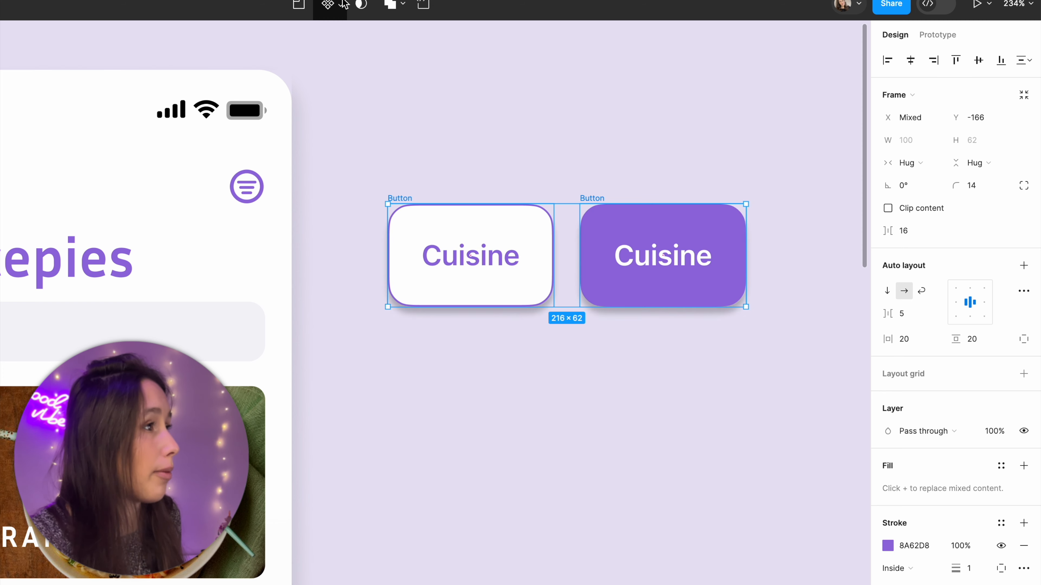
pyautogui.click(333, 5)
pyautogui.click(353, 73)
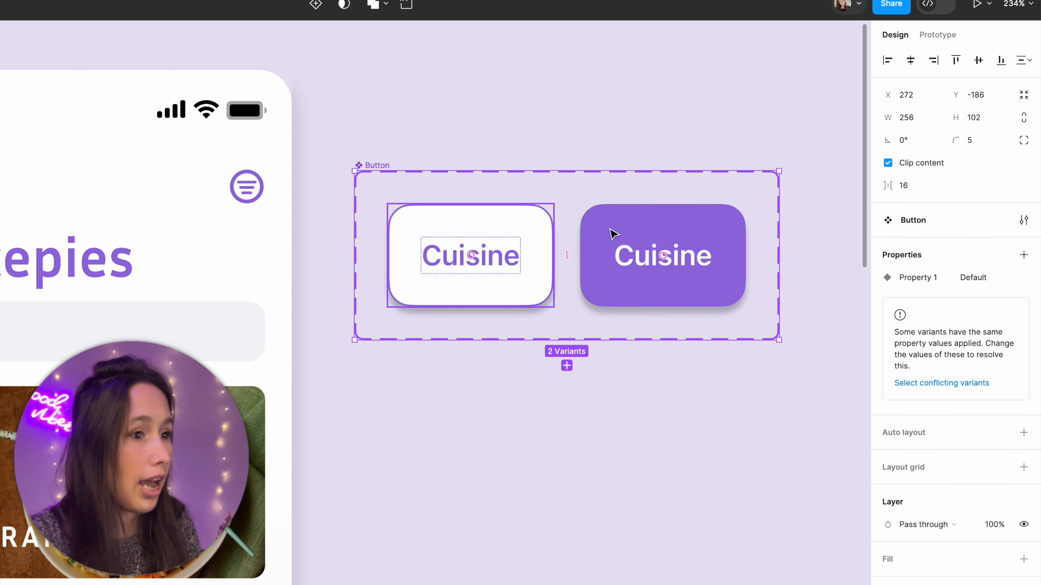
pyautogui.doubleClick(925, 280)
pyautogui.write('Sel')
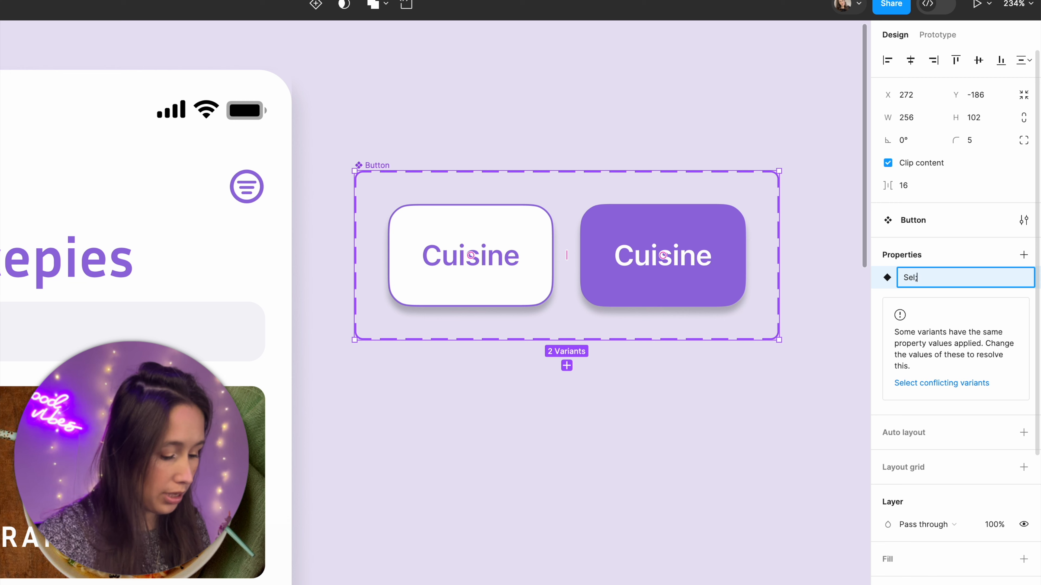
pyautogui.write('ected')
pyautogui.press('Return')
# Step: Set the Selected property to False for the white variant and True for the purple variant
pyautogui.click(550, 221)
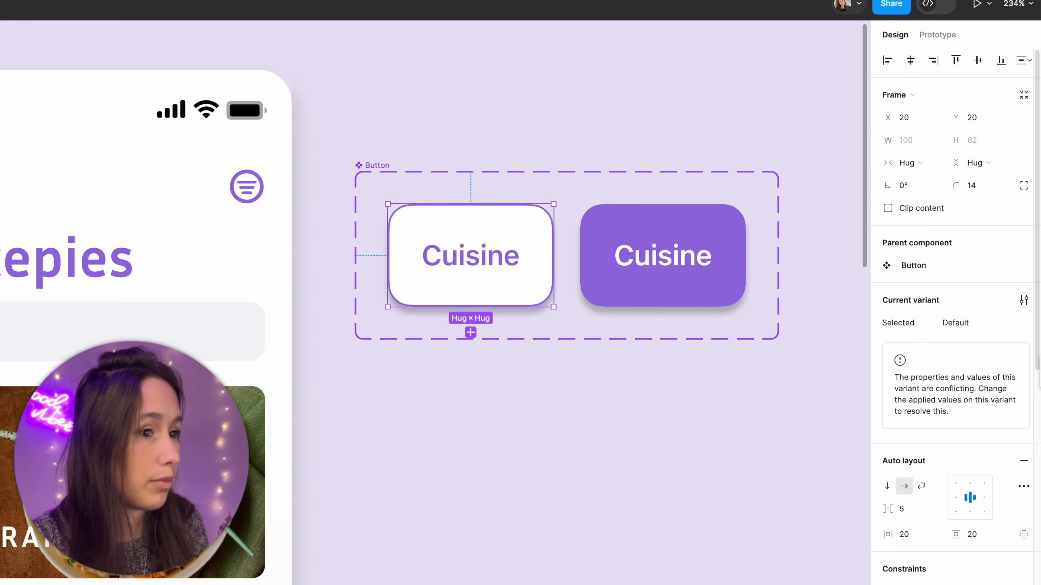
pyautogui.click(973, 320)
pyautogui.write('Fals')
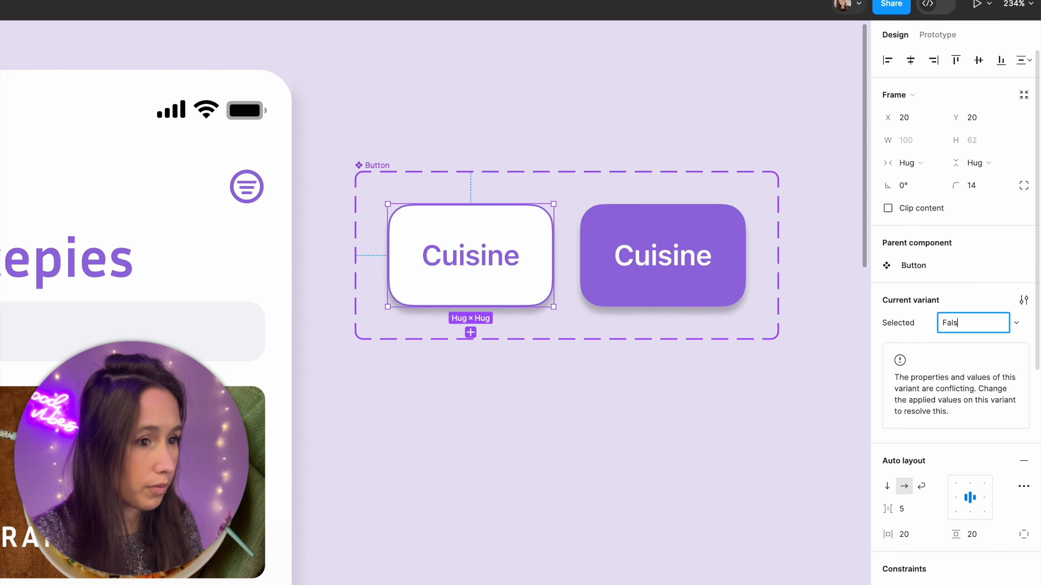
pyautogui.write('e')
pyautogui.press('Return')
pyautogui.click(611, 249)
pyautogui.click(975, 325)
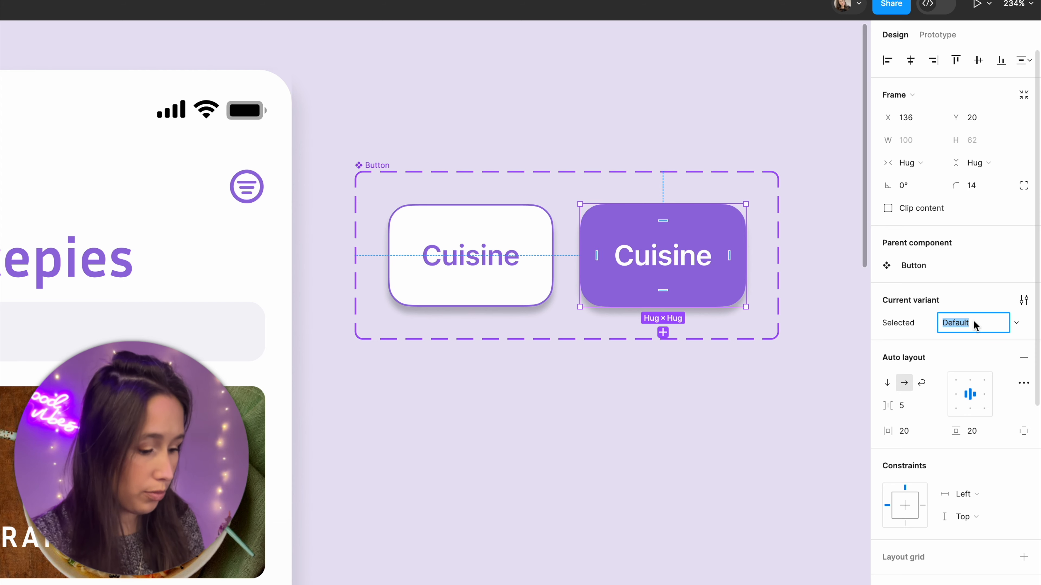
pyautogui.write('True')
pyautogui.press('Return')
pyautogui.click(604, 107)
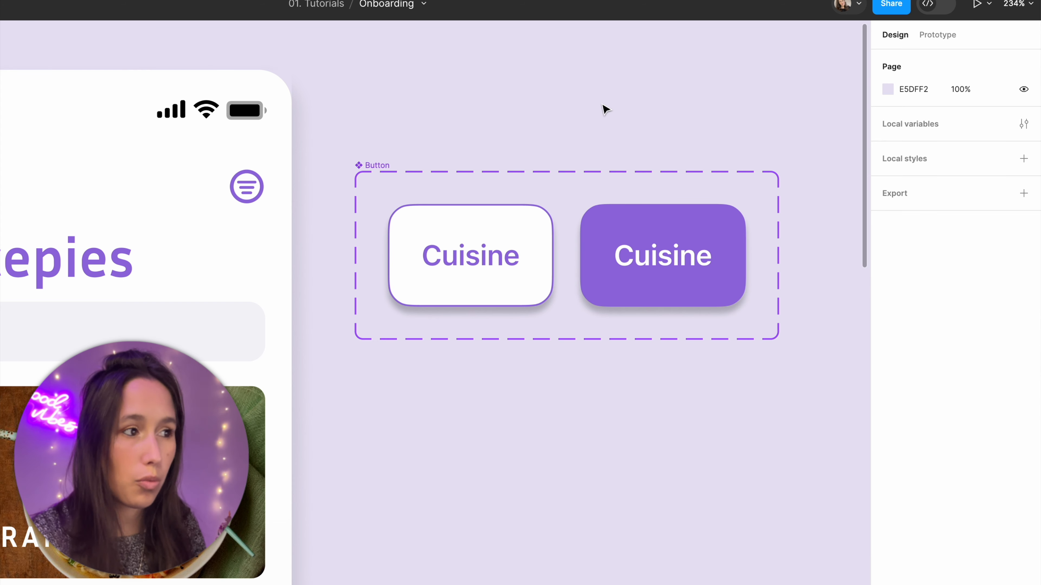
# Step: Prototype an On tap interaction that changes the white variant to the purple one with Smart animate
pyautogui.click(381, 165)
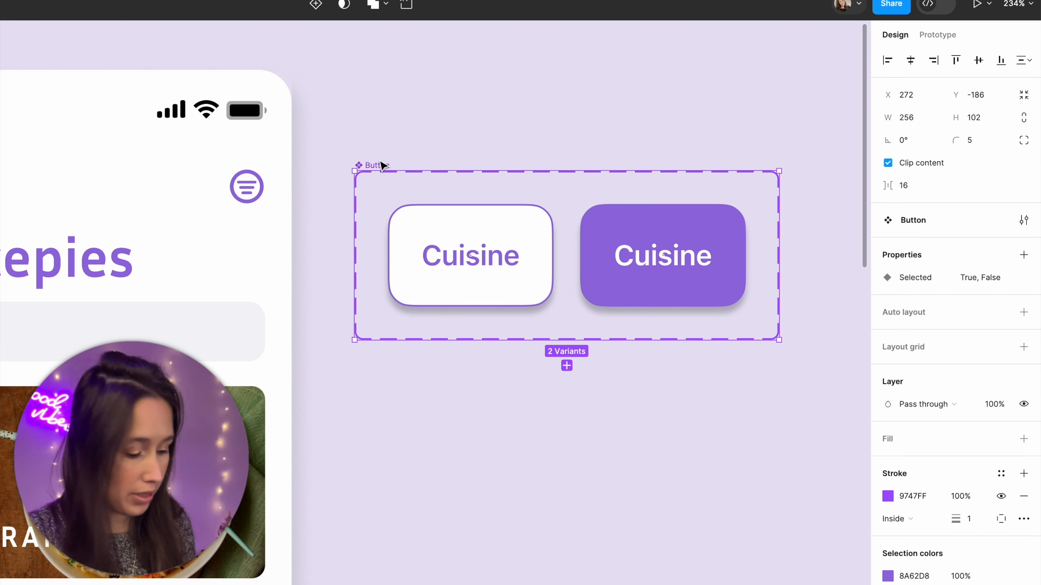
pyautogui.hotkey('shift', 'e')
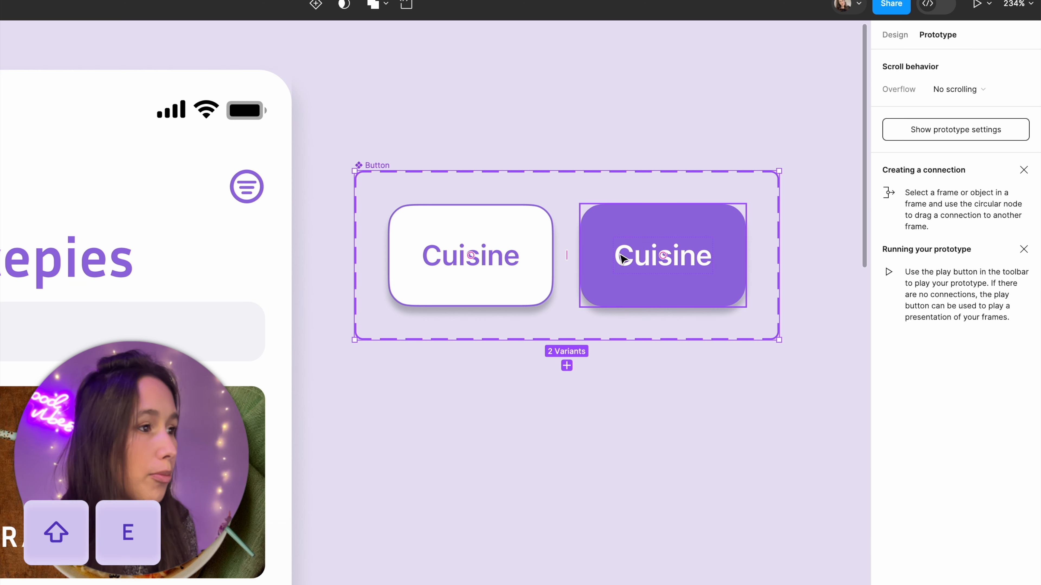
pyautogui.click(539, 262)
pyautogui.moveTo(553, 255); pyautogui.dragTo(663, 256)
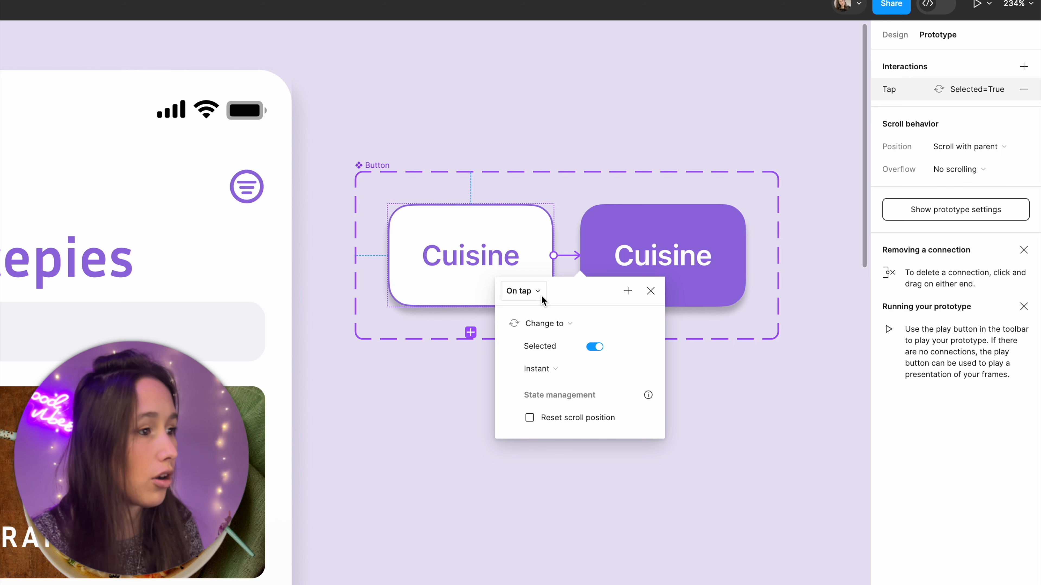
pyautogui.click(546, 370)
pyautogui.click(567, 407)
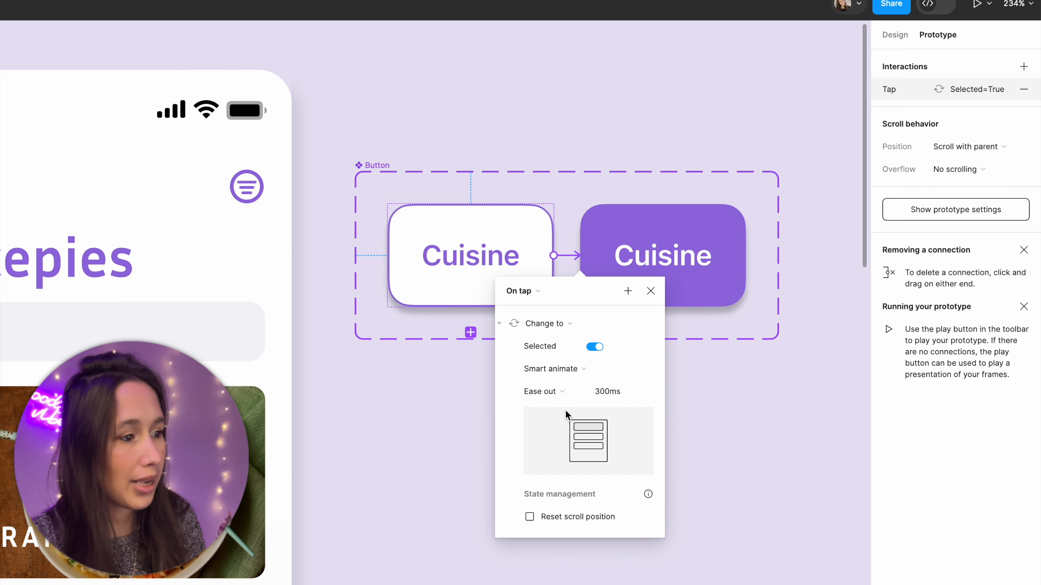
# Step: Connect the purple variant back to the white one and return to design mode
pyautogui.click(709, 232)
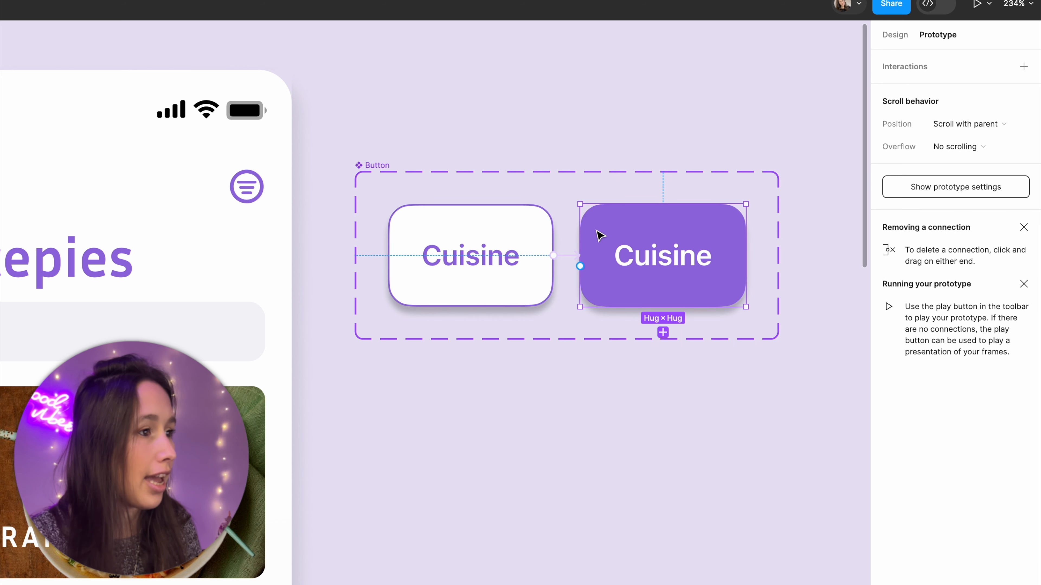
pyautogui.moveTo(579, 266); pyautogui.dragTo(551, 273)
pyautogui.click(541, 99)
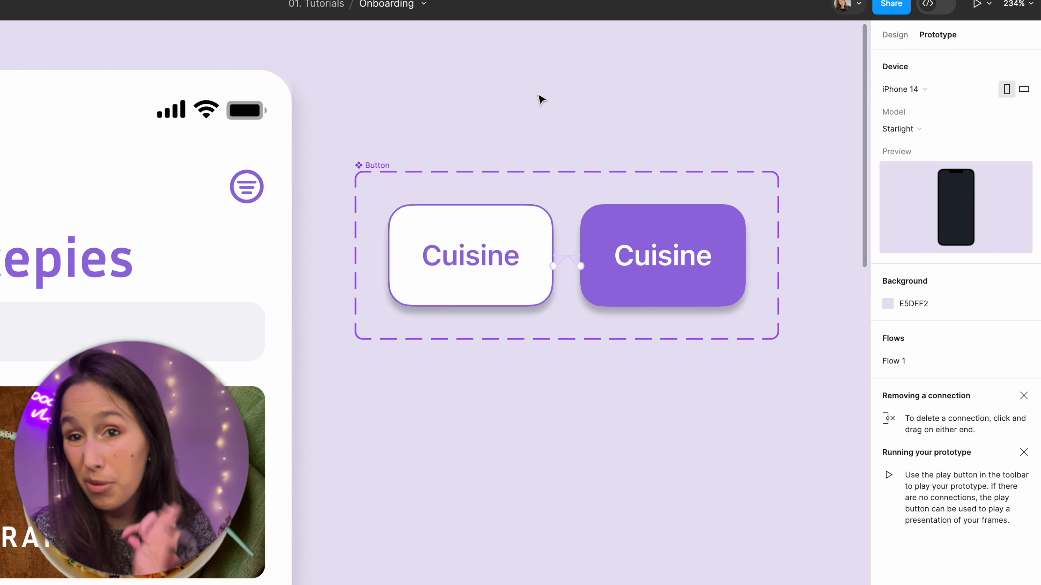
pyautogui.hotkey('shift', 'e')
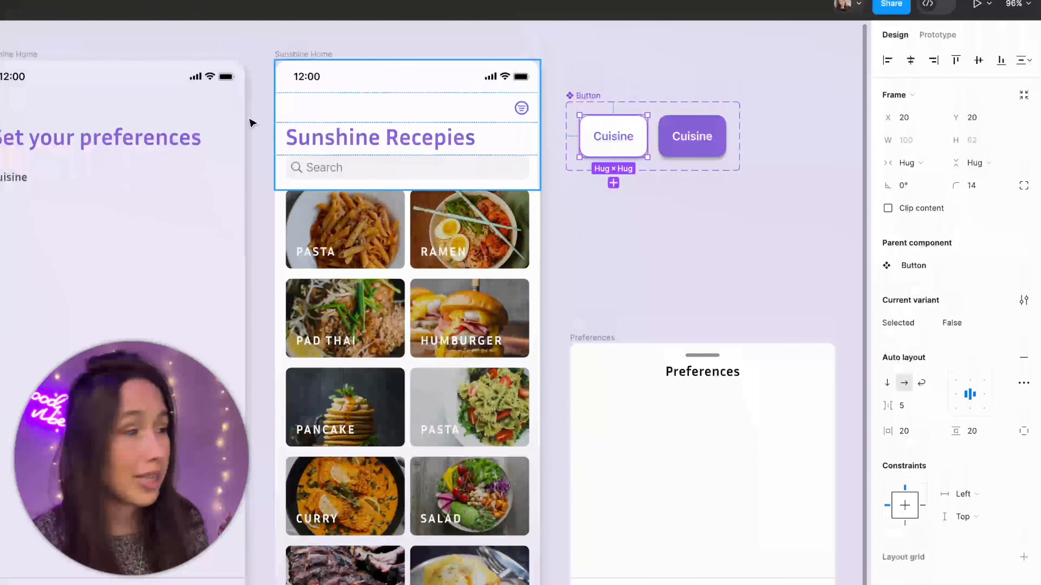
# Step: Place an instance of the unselected button under the Cuisine heading on the preferences screen at X 16, Y 202
pyautogui.click(33, 56)
pyautogui.moveTo(93, 96); pyautogui.dragTo(289, 68)
pyautogui.hotkey('ctrl', 'v')
pyautogui.moveTo(226, 87); pyautogui.dragTo(224, 211)
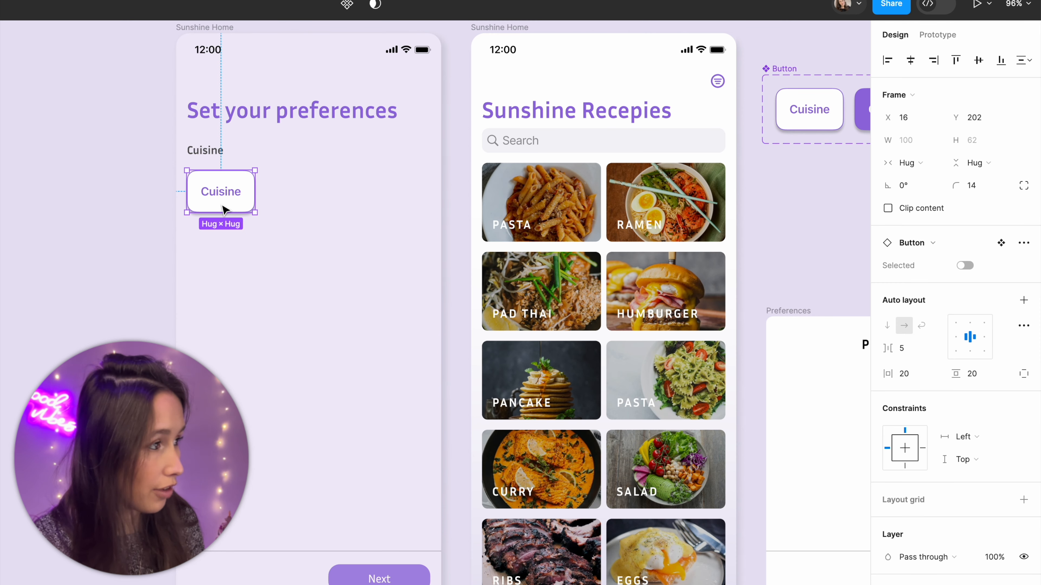
# Step: Put the button in a wrapping auto layout at the screen's left edge (X 0) with horizontal padding of 16
pyautogui.hotkey('shift', 'a')
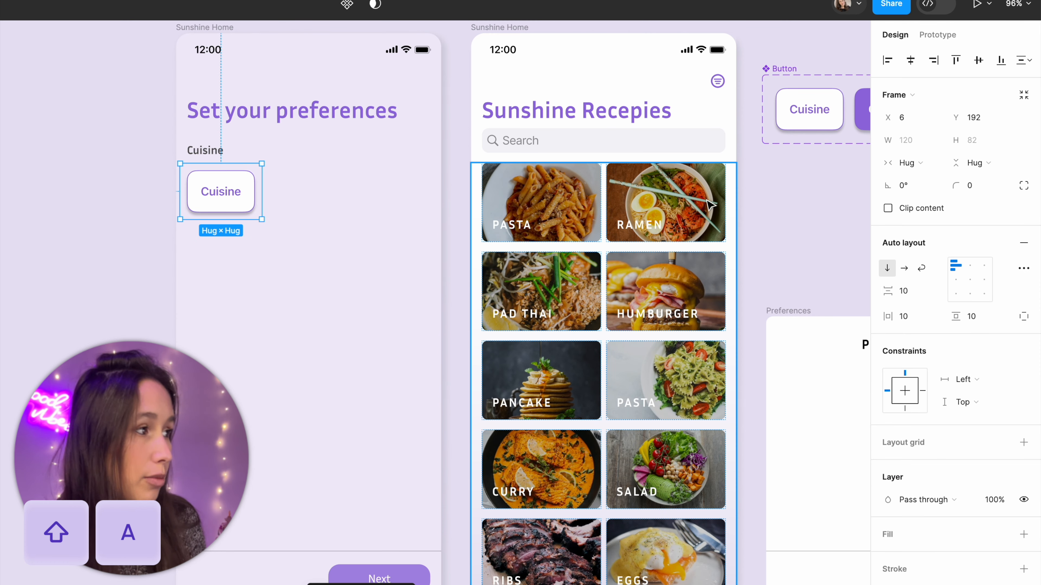
pyautogui.click(922, 268)
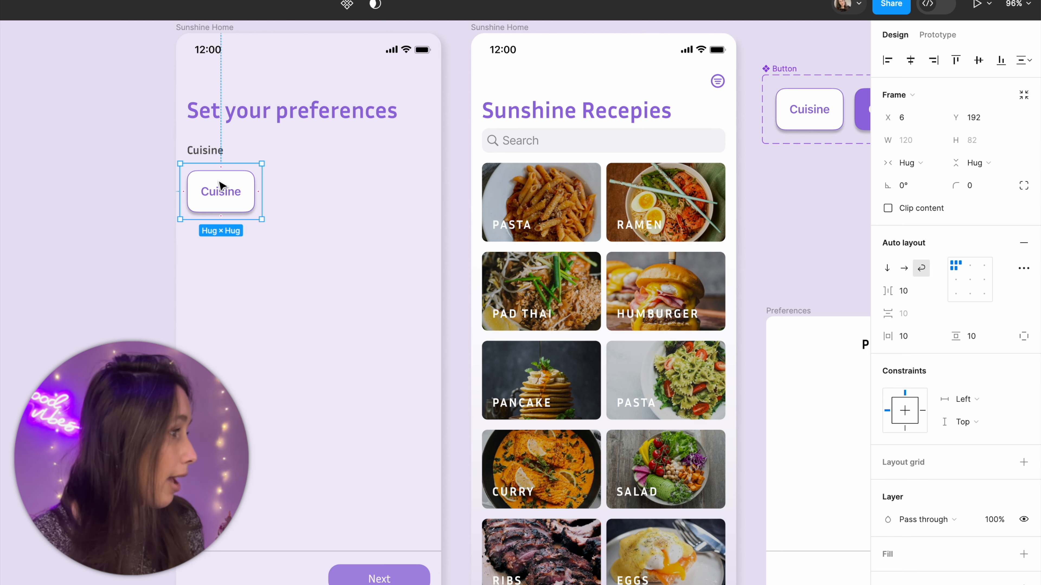
pyautogui.moveTo(221, 186); pyautogui.dragTo(217, 185)
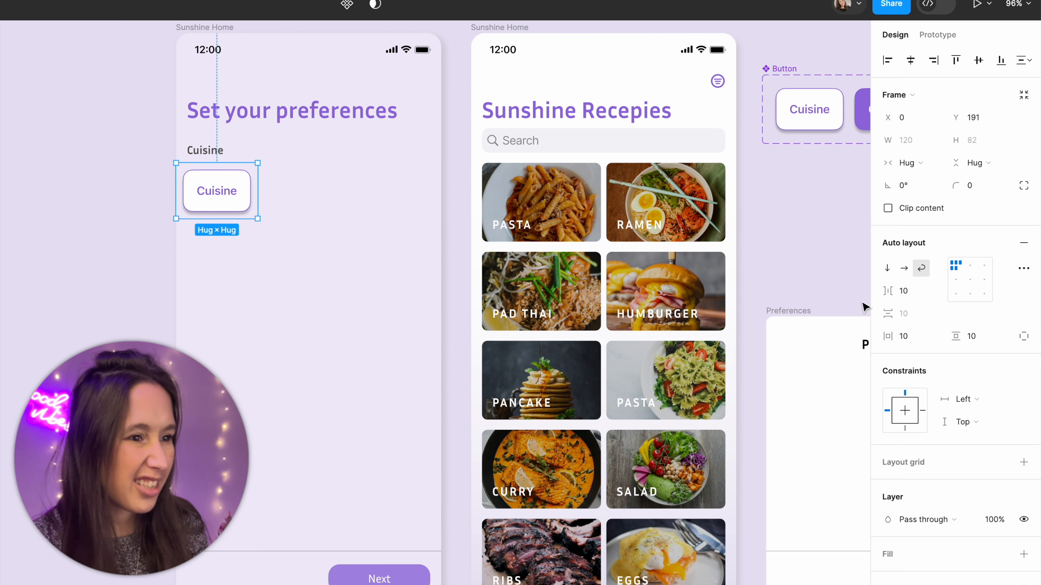
pyautogui.click(905, 336)
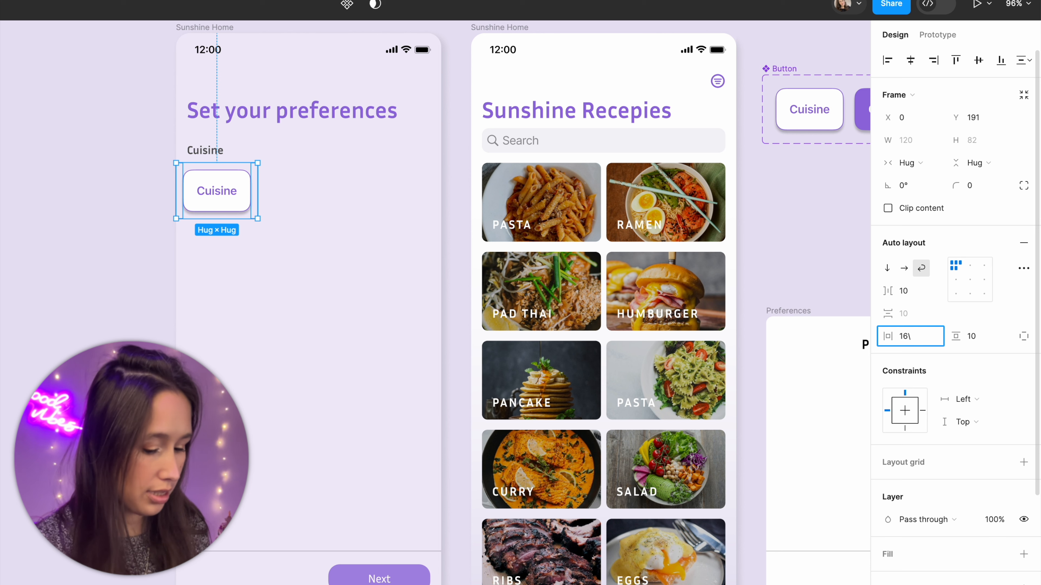
pyautogui.press('Return')
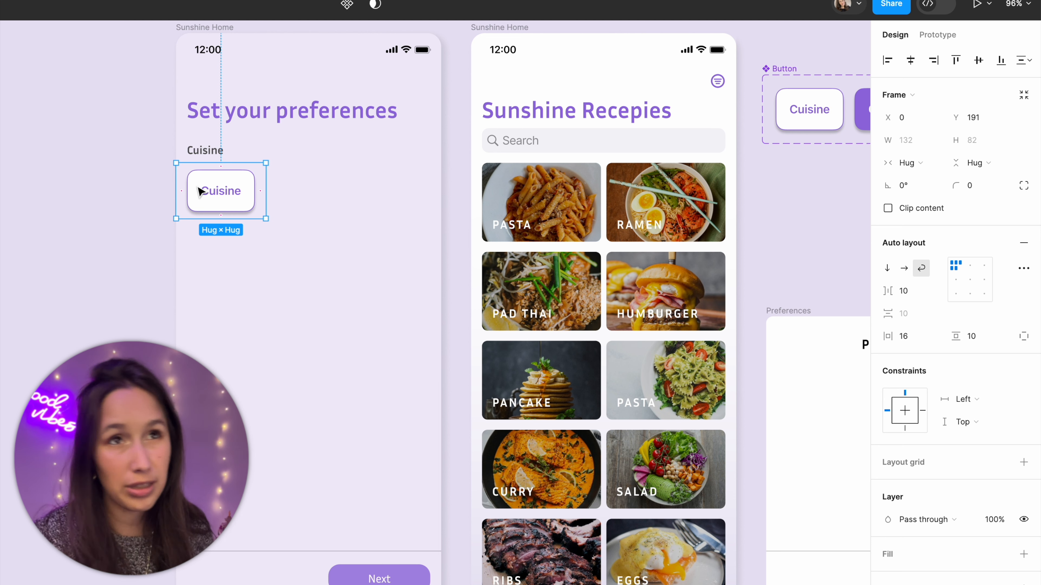
# Step: Relabel the button Italian and add a duplicate labeled American
pyautogui.doubleClick(222, 191)
pyautogui.write('Italian')
pyautogui.press('Escape')
pyautogui.hotkey('ctrl', 'd')
pyautogui.doubleClick(279, 190)
pyautogui.write('American')
pyautogui.press('Escape')
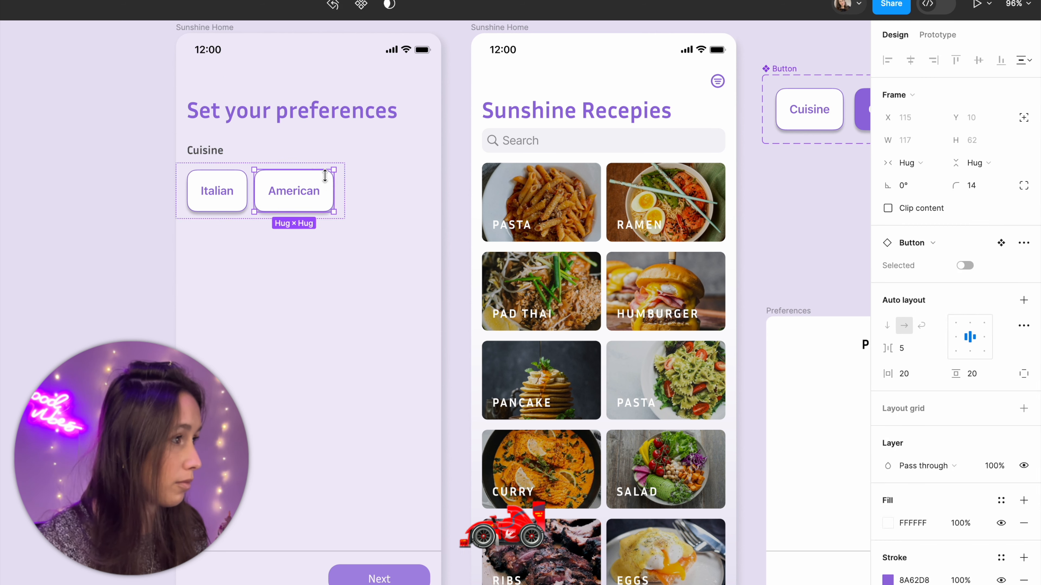
# Step: Add two more duplicate buttons to the row, labeled Asian and Indian
pyautogui.hotkey('ctrl', 'd')
pyautogui.doubleClick(380, 191)
pyautogui.write('Asian')
pyautogui.press('Escape')
pyautogui.hotkey('ctrl', 'd')
pyautogui.doubleClick(429, 191)
pyautogui.write('Indian')
pyautogui.press('Escape')
pyautogui.press('Escape')
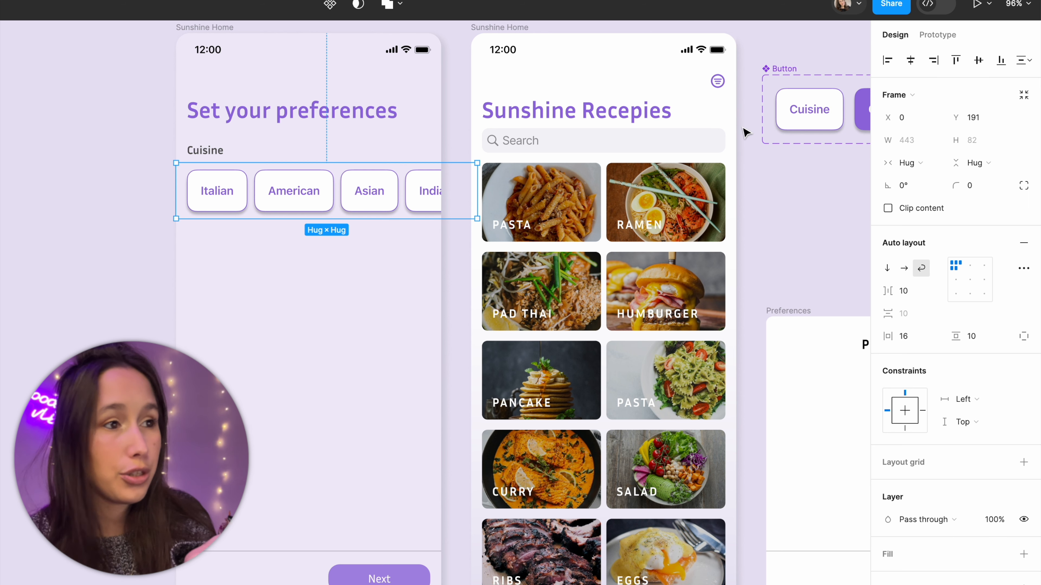
# Step: Make the auto layout frame's width fixed and narrow it to the screen width of 390
pyautogui.click(894, 161)
pyautogui.click(908, 143)
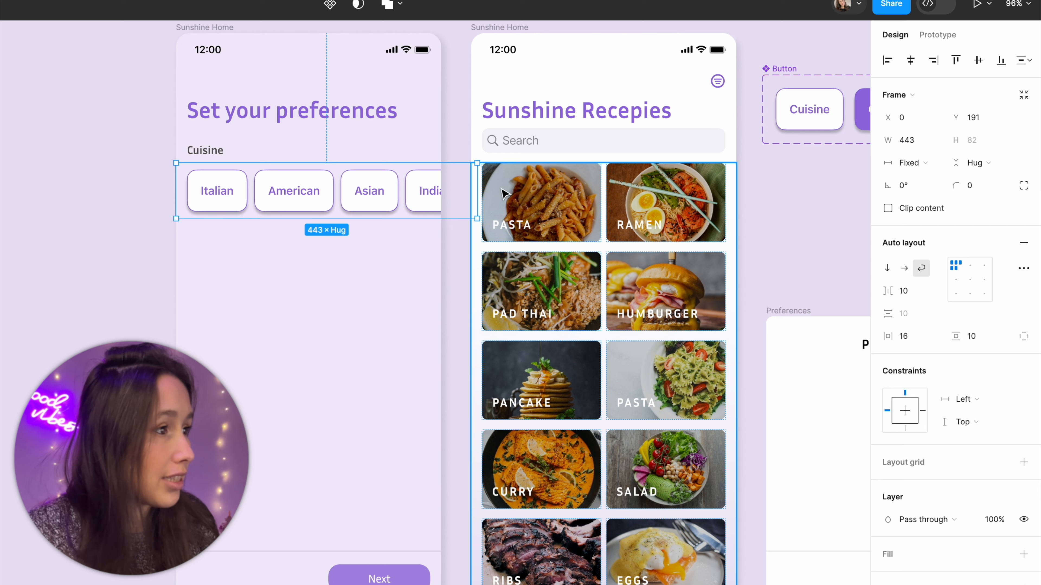
pyautogui.moveTo(477, 184); pyautogui.dragTo(441, 191)
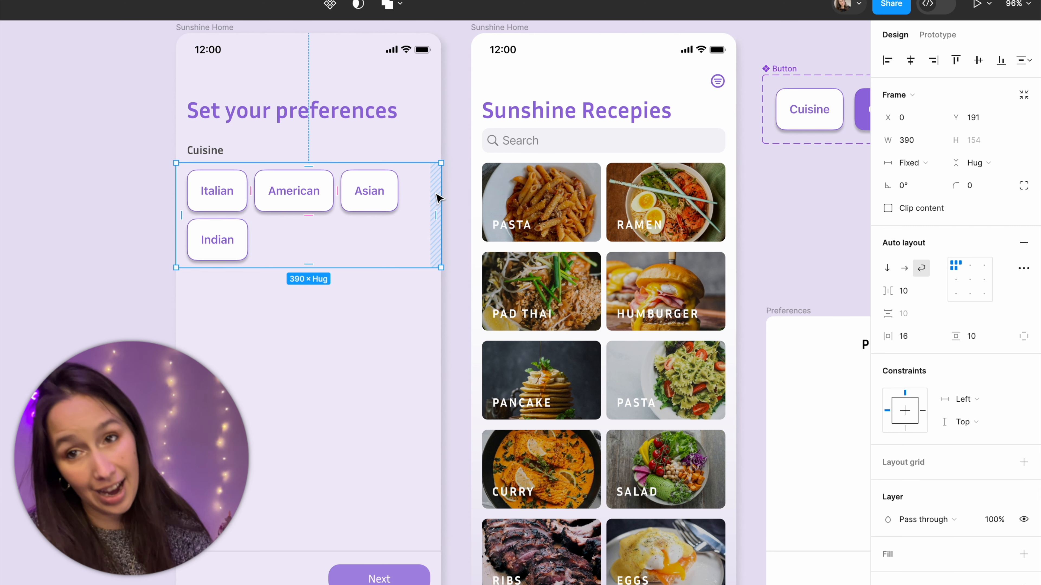
# Step: Duplicate the Indian button to add buttons labeled Ramen, Sushi and Salad
pyautogui.doubleClick(224, 239)
pyautogui.press('super+d')
pyautogui.doubleClick(286, 240)
pyautogui.write('Ramen')
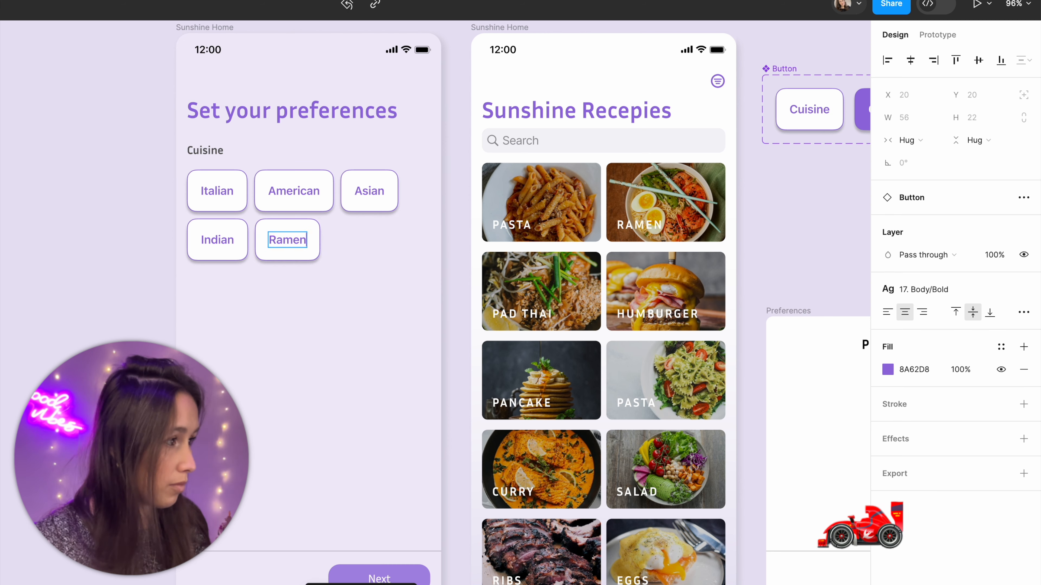
pyautogui.press('super+d')
pyautogui.write('Sushi')
pyautogui.press('super+d')
pyautogui.write('Salad')
# Step: Add two further duplicate buttons labeled Breakfast and Chicken
pyautogui.press('super+d')
pyautogui.doubleClick(290, 289)
pyautogui.write('Breakfast')
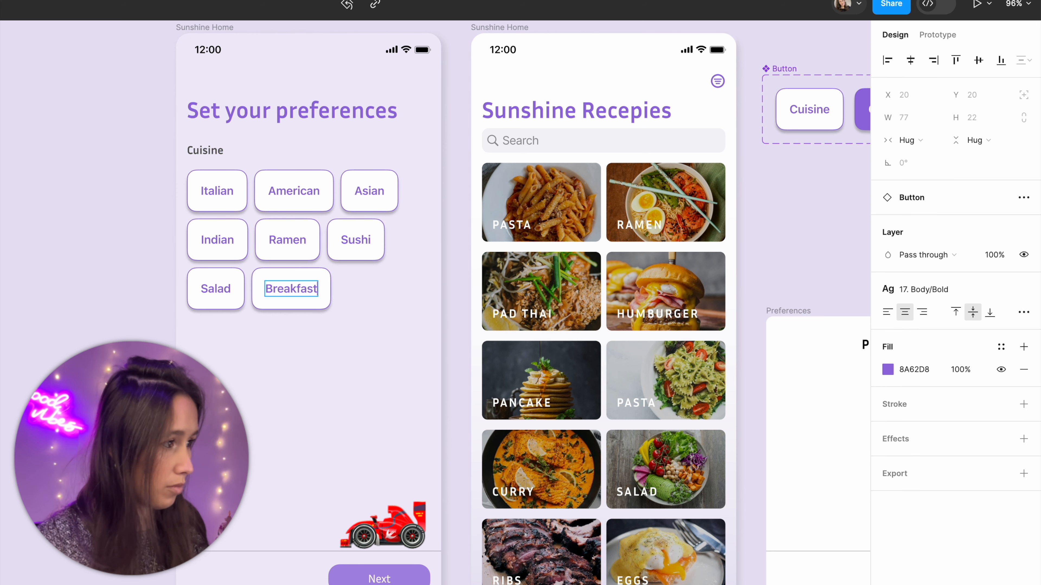
pyautogui.press('super+d')
pyautogui.doubleClick(387, 292)
pyautogui.write('Chicken')
# Step: Set the width of all nine cuisine buttons in the frame to 120
pyautogui.click(348, 259)
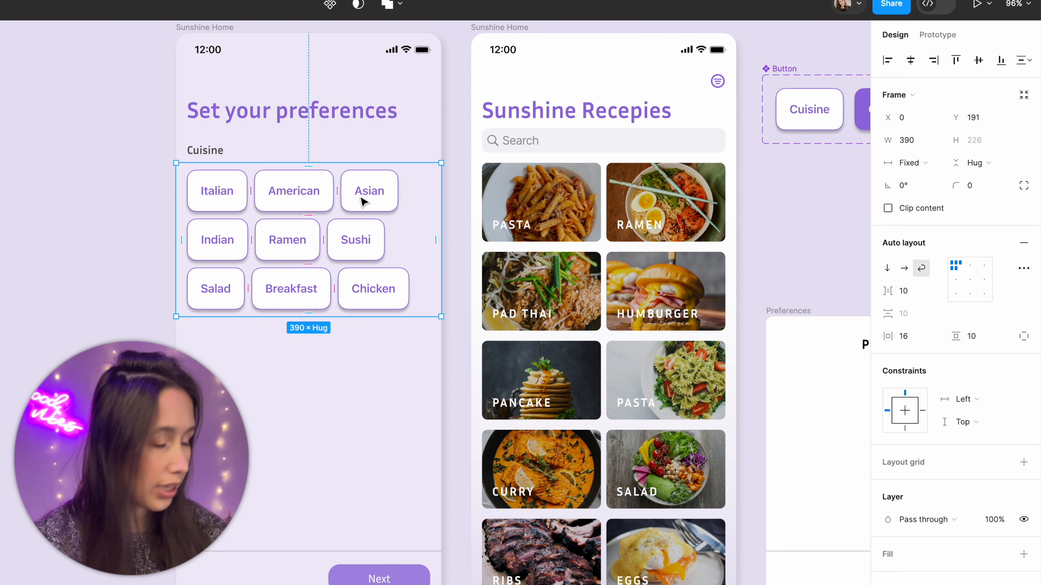
pyautogui.press('Return')
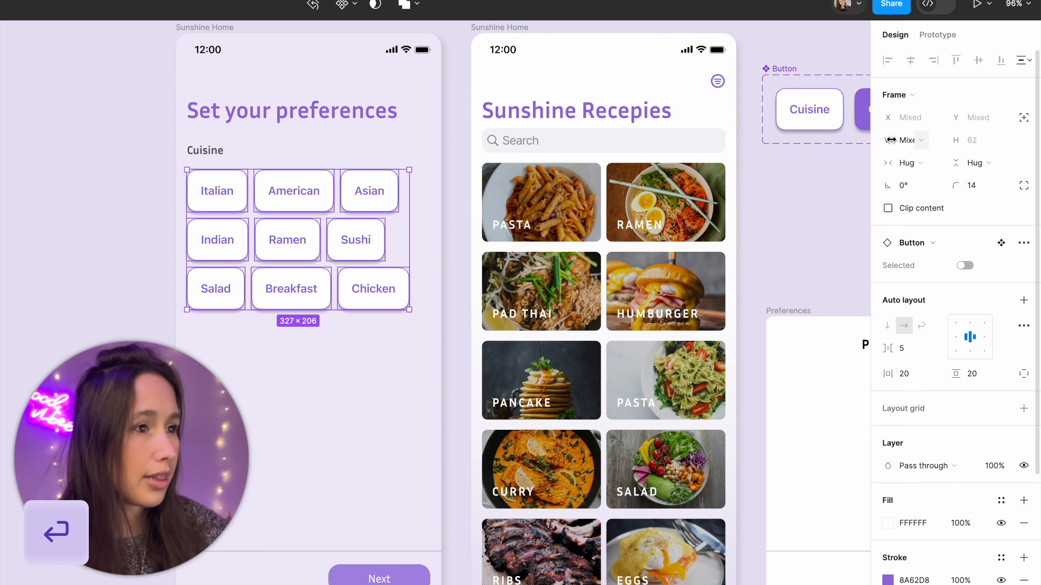
pyautogui.click(918, 140)
pyautogui.write('120')
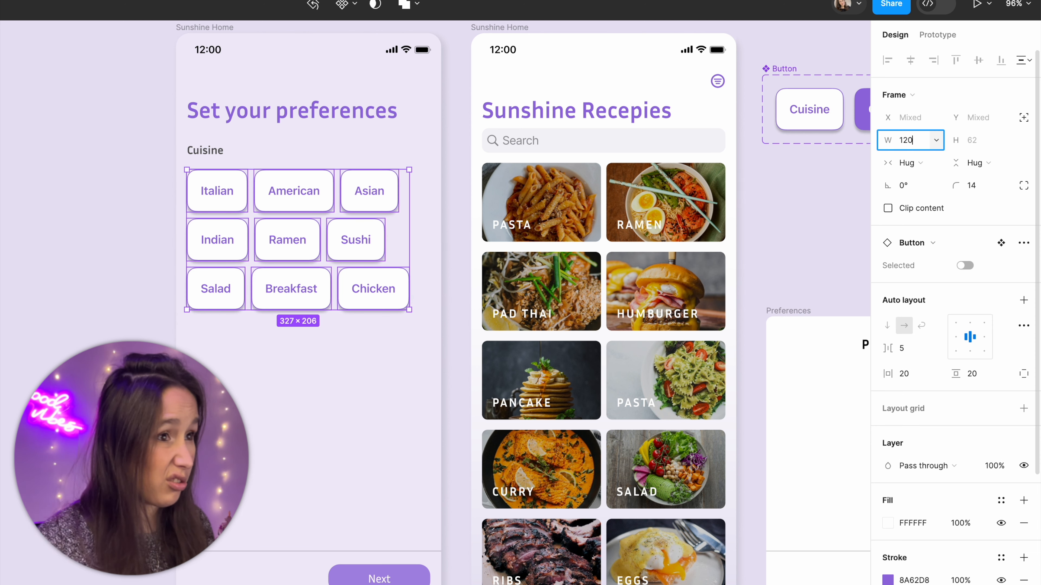
pyautogui.press('Return')
# Step: Set the width of all nine cuisine buttons to 110 so that three fit in each row
pyautogui.click(924, 141)
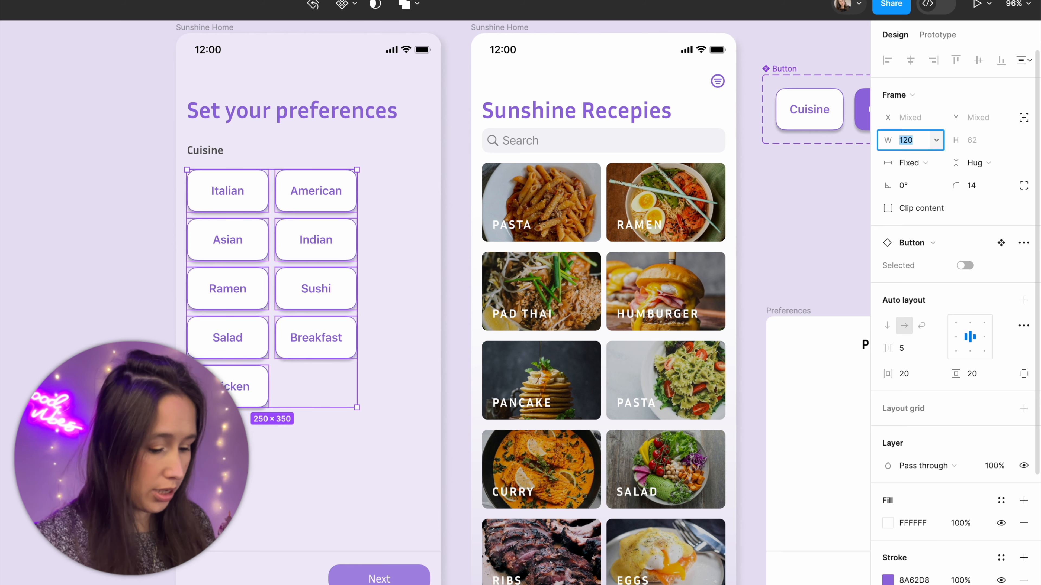
pyautogui.press('Return')
pyautogui.write('110')
pyautogui.press('Return')
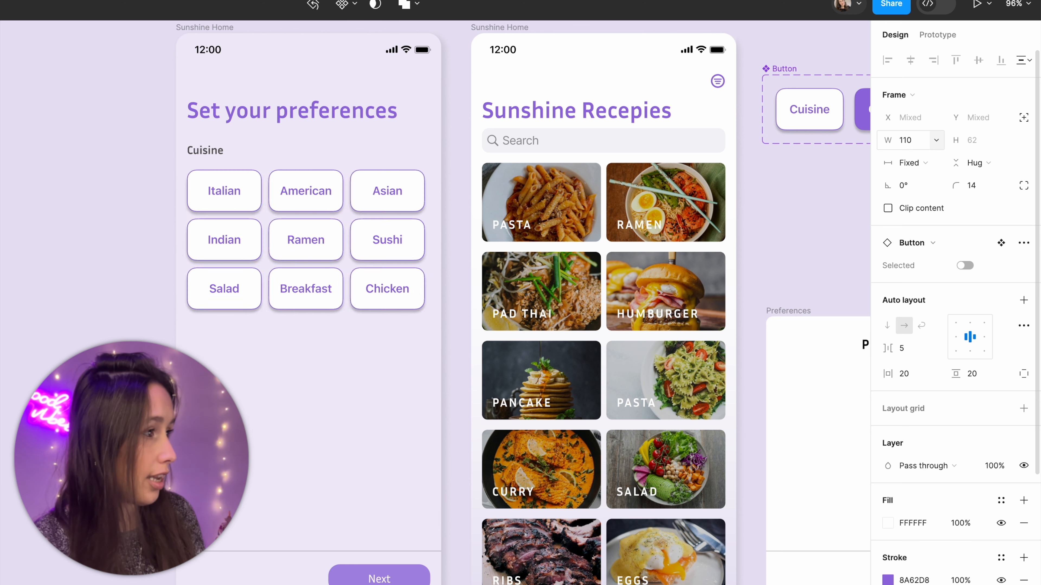
pyautogui.click(175, 280)
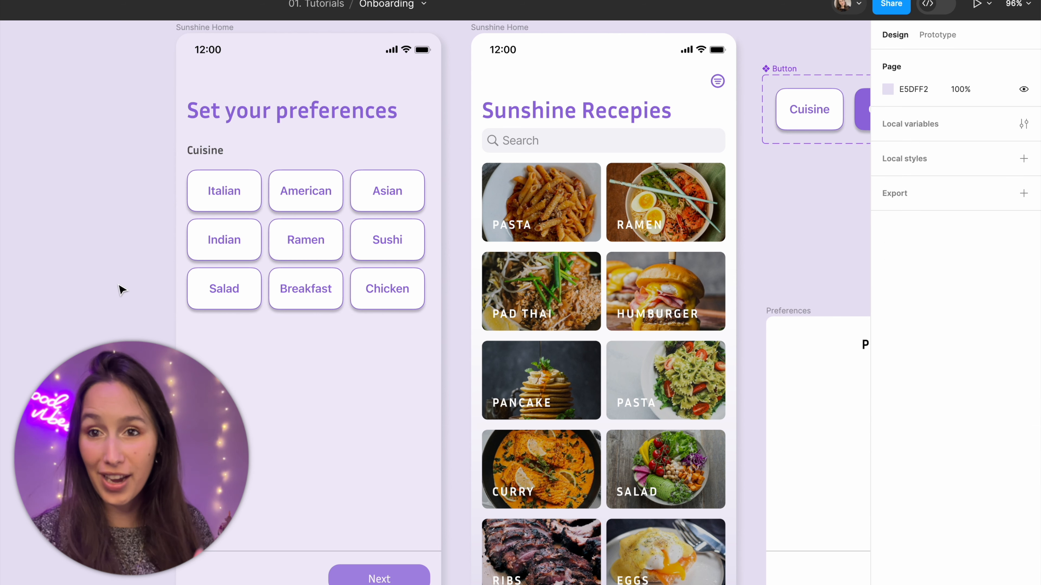
# Step: Open an inline prototype preview of the Set your preferences screen and place it over the canvas next to the frame
pyautogui.click(210, 28)
pyautogui.moveTo(245, 62); pyautogui.dragTo(341, 80)
pyautogui.scroll(-2, 304, 44)
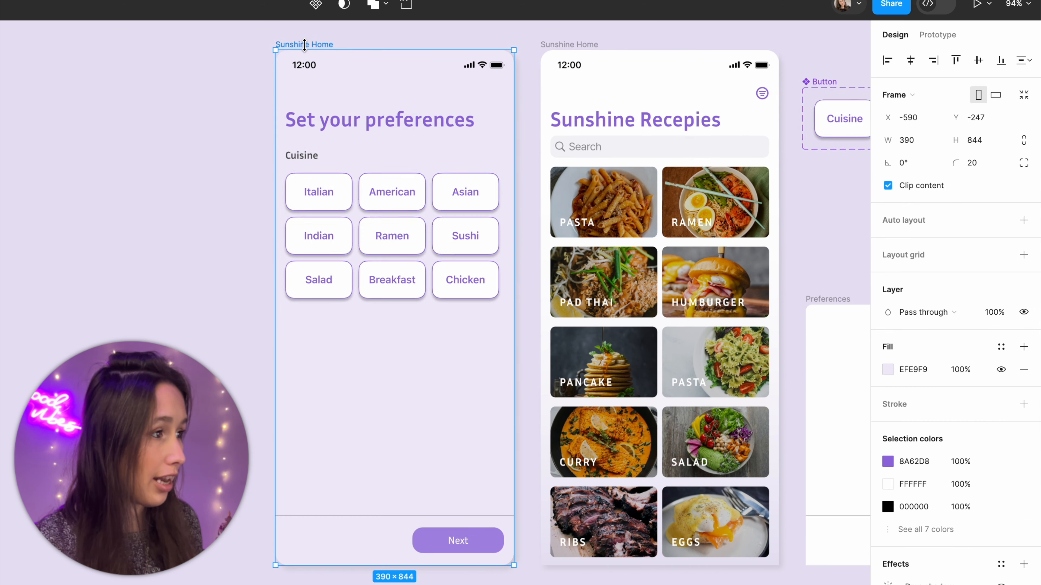
pyautogui.hotkey('shift', 'space')
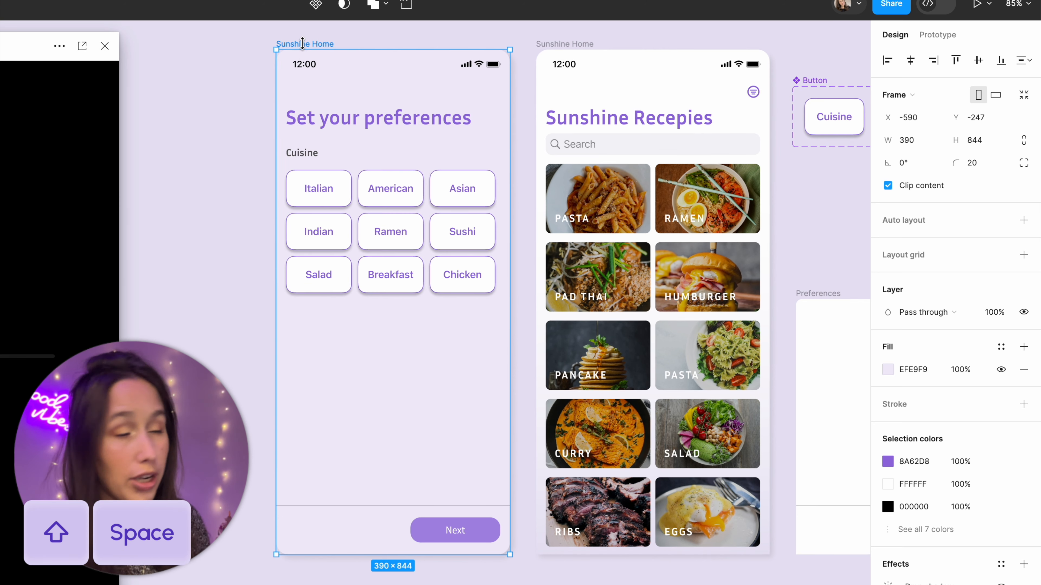
pyautogui.moveTo(27, 49); pyautogui.dragTo(577, 36)
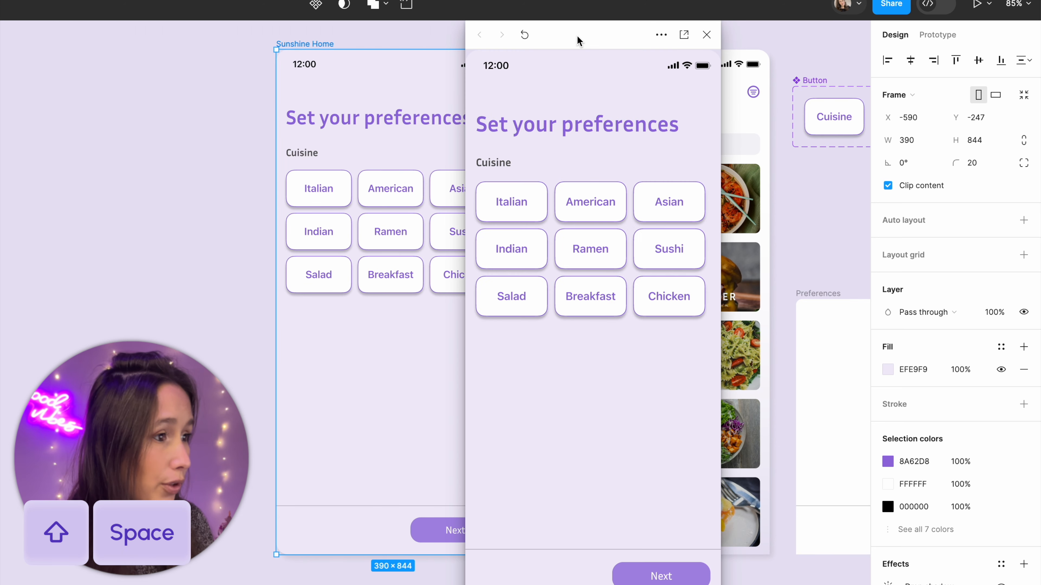
# Step: Test the American, Ramen, Chicken and Sushi buttons in the preview by selecting each one and deselecting it again
pyautogui.click(586, 193)
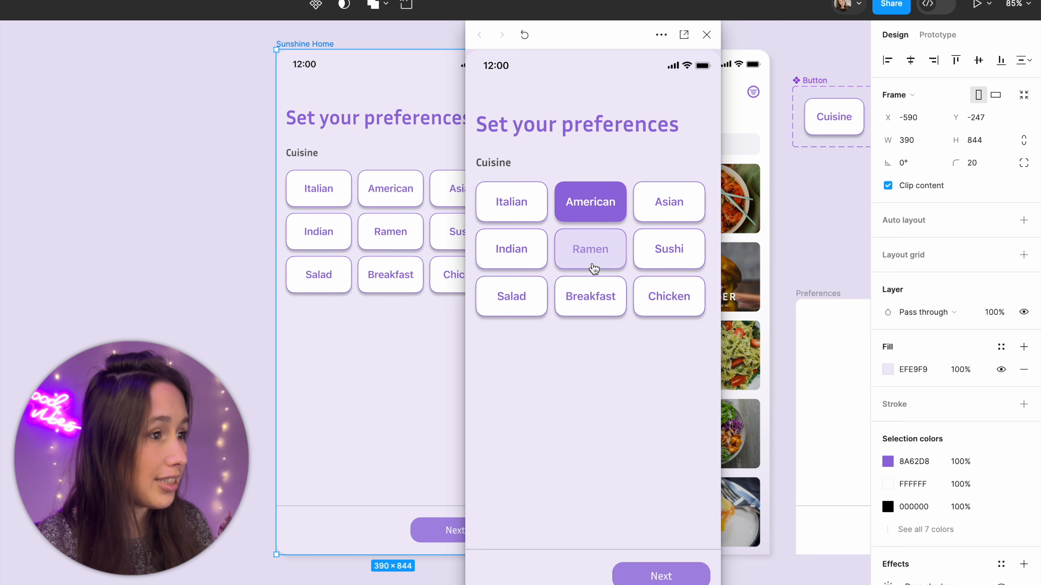
pyautogui.click(590, 251)
pyautogui.click(692, 301)
pyautogui.click(691, 261)
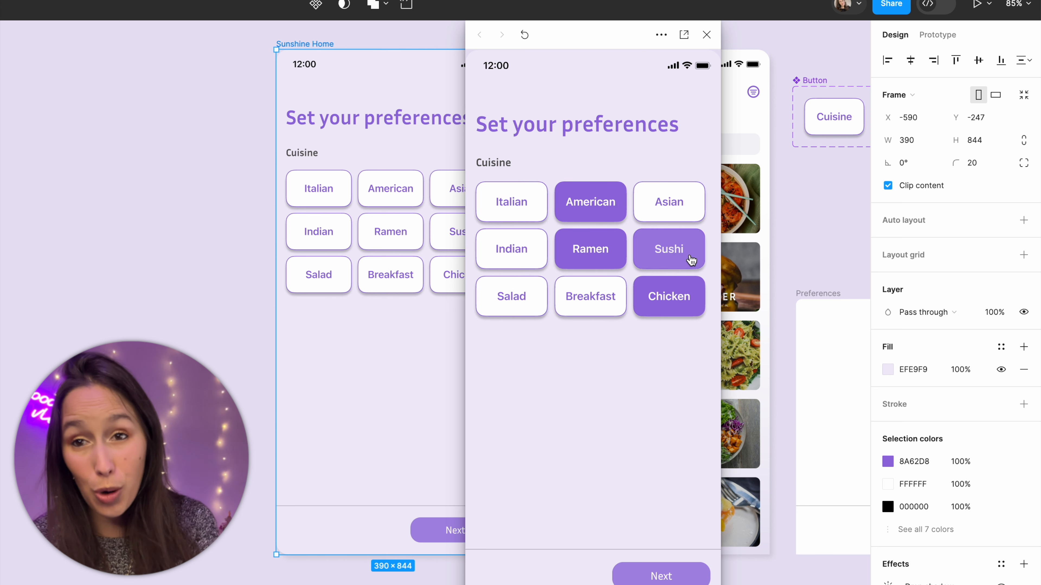
pyautogui.click(690, 293)
pyautogui.click(687, 267)
pyautogui.click(594, 248)
pyautogui.click(595, 205)
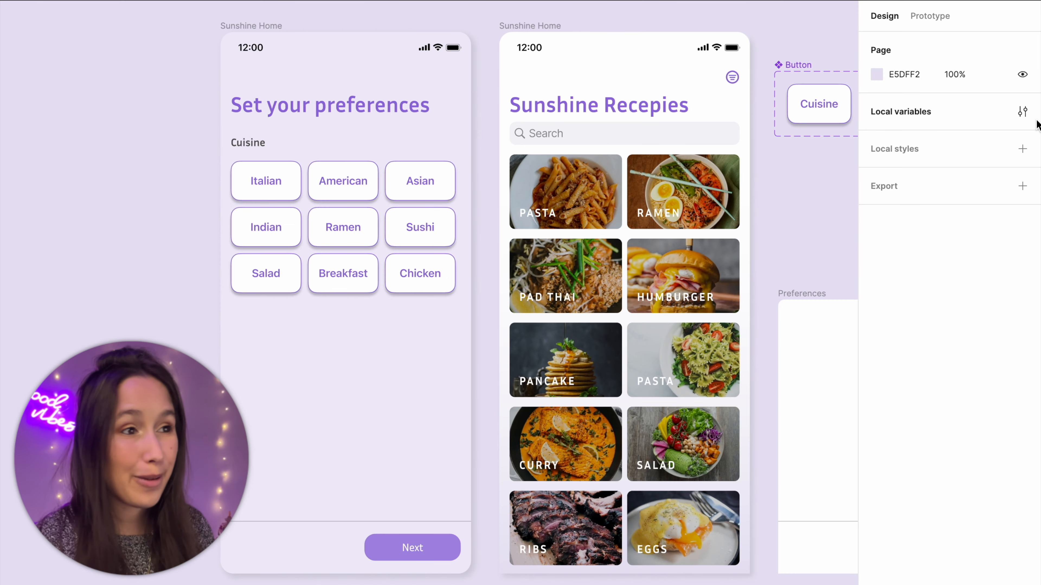
# Step: Create a local boolean variable named Italian with the value False
pyautogui.click(1022, 112)
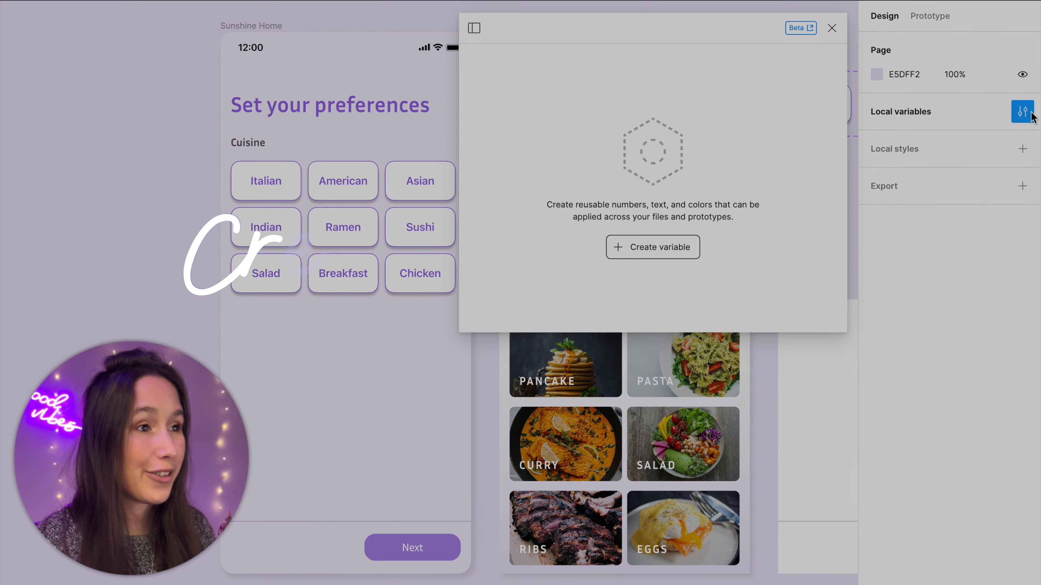
pyautogui.click(654, 247)
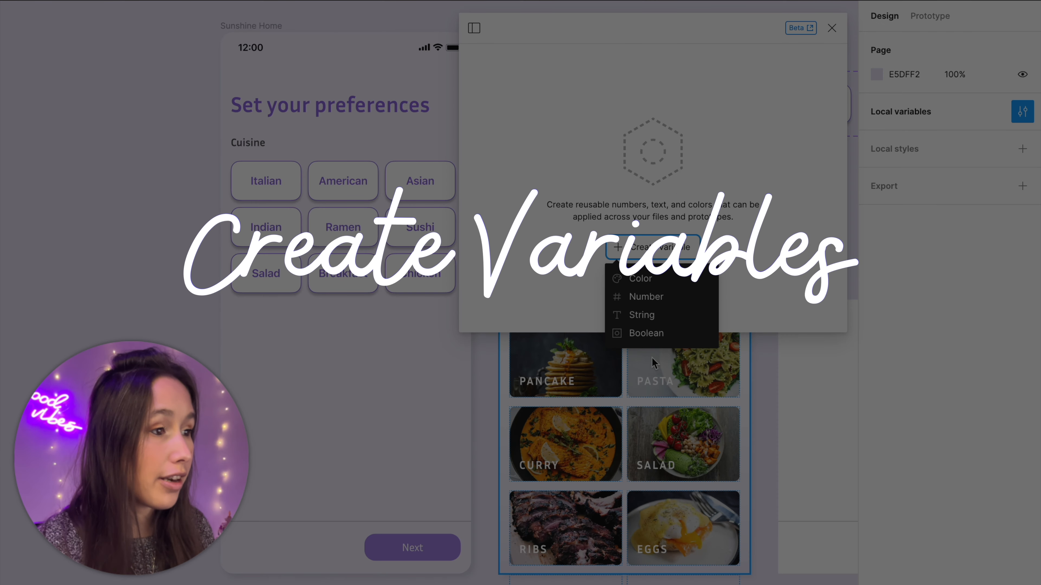
pyautogui.click(655, 334)
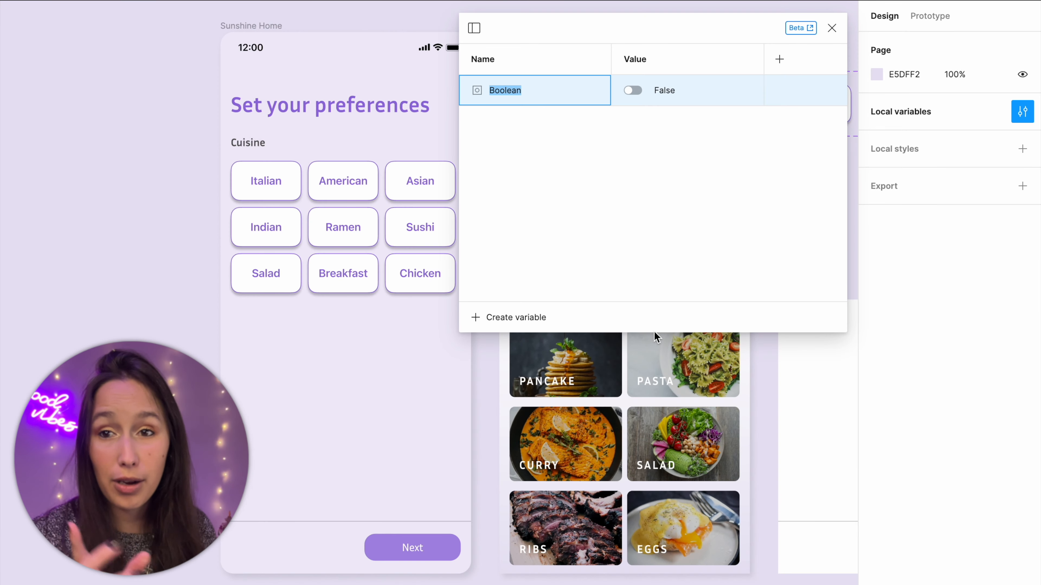
pyautogui.write('ita')
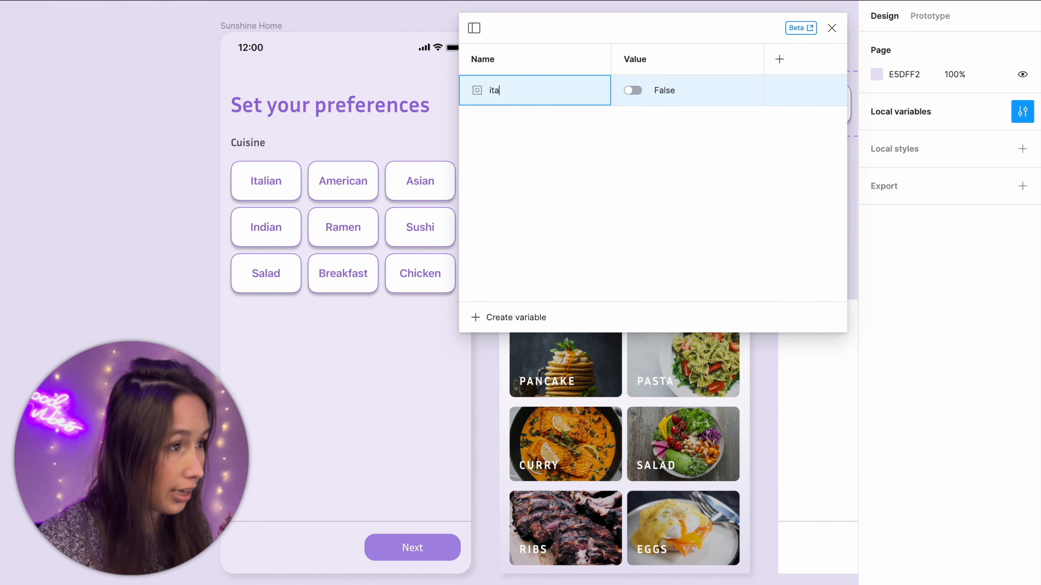
pyautogui.write('lian')
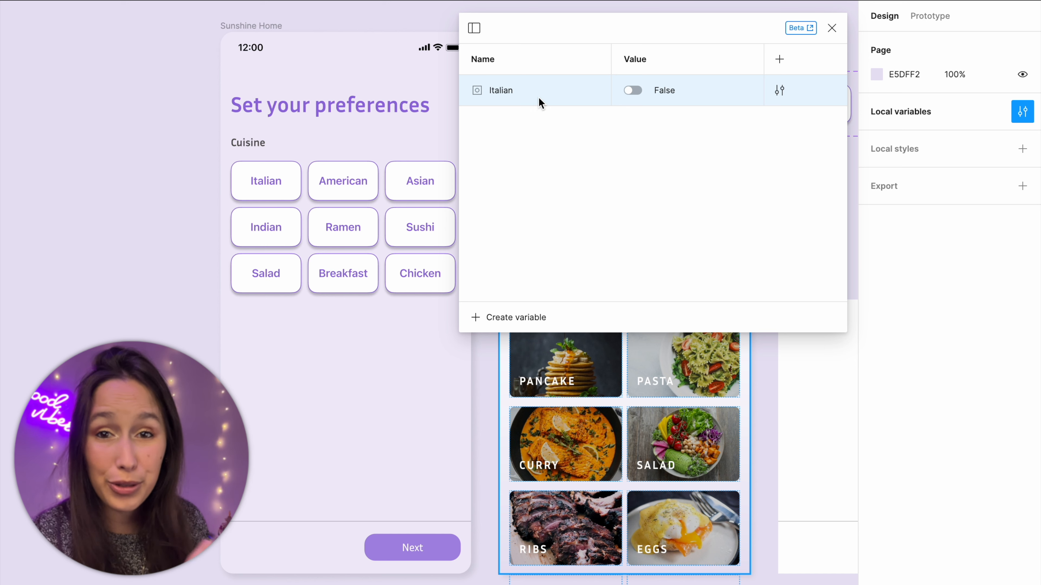
# Step: Add a second boolean variable named American below Italian, keeping its value False
pyautogui.hotkey('ctrl', 'd')
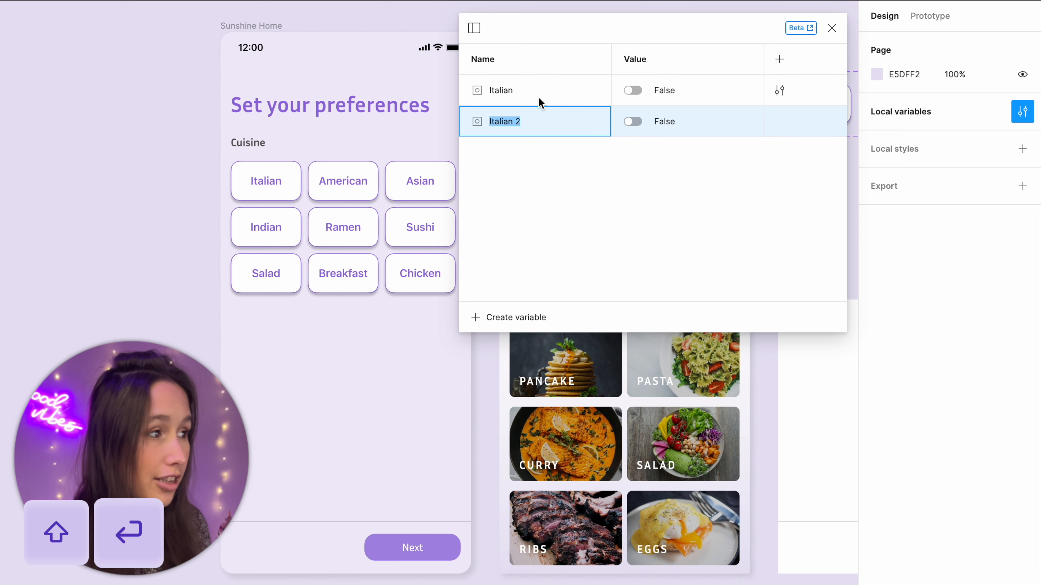
pyautogui.write('Amerifcan')
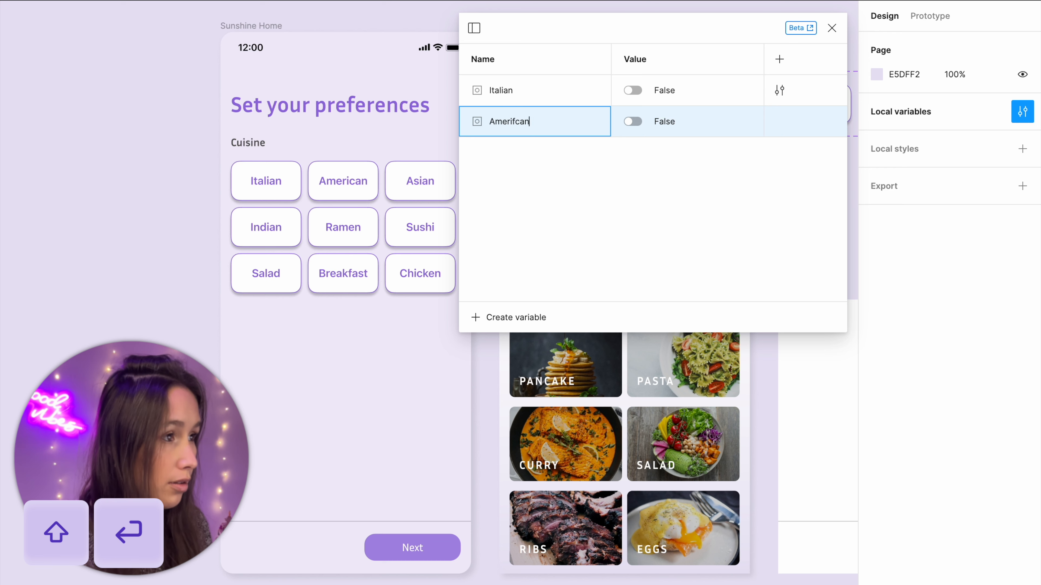
pyautogui.press('BackSpace')
pyautogui.press('BackSpace')
pyautogui.press('BackSpace')
pyautogui.press('BackSpace')
pyautogui.press('BackSpace')
pyautogui.press('BackSpace')
pyautogui.press('BackSpace')
pyautogui.press('BackSpace')
pyautogui.write('merican')
# Step: Add further False boolean variables named Asian, Indian, Ramen, Sushi and Salad
pyautogui.hotkey('shift', 'Return')
pyautogui.write('Asian')
pyautogui.hotkey('shift', 'Return')
pyautogui.write('Indian')
# Step: Complete the variable list with False boolean variables named Breakfast and Chicken
pyautogui.hotkey('shift', 'Return')
pyautogui.write('Ramen')
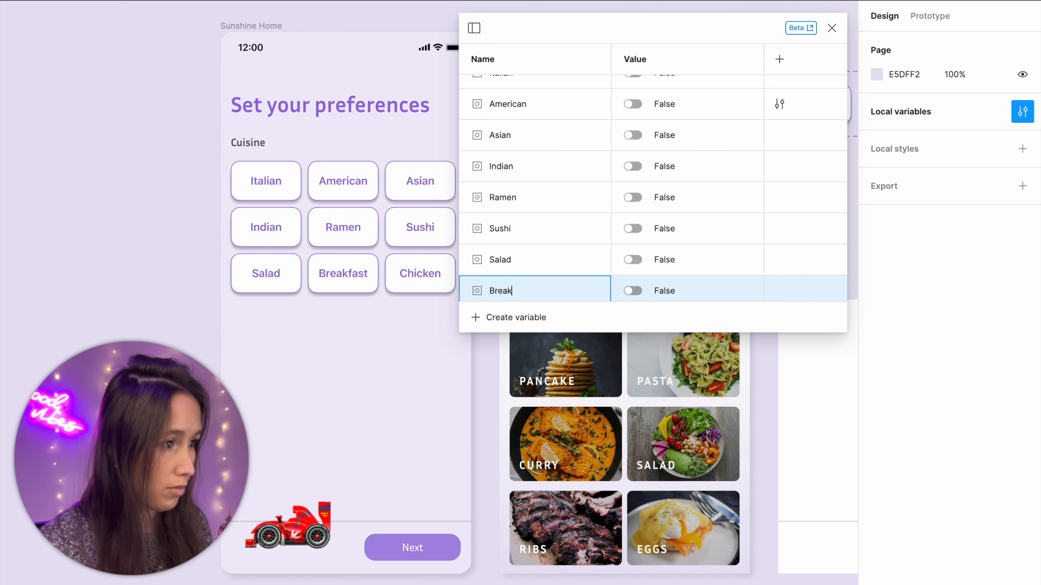
pyautogui.write('fast')
pyautogui.hotkey('shift', 'Return')
pyautogui.write('Chicken')
pyautogui.press('Return')
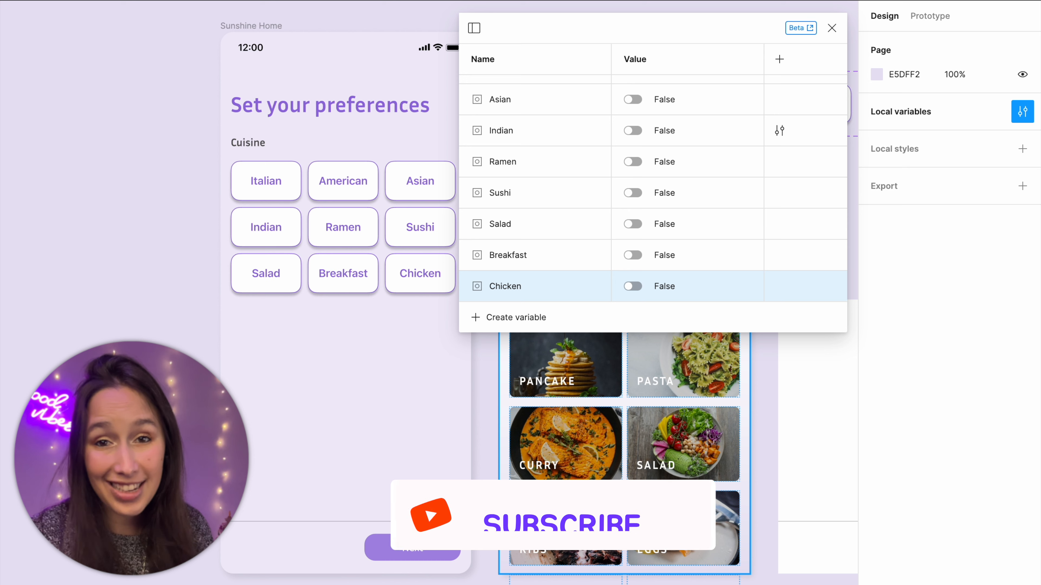
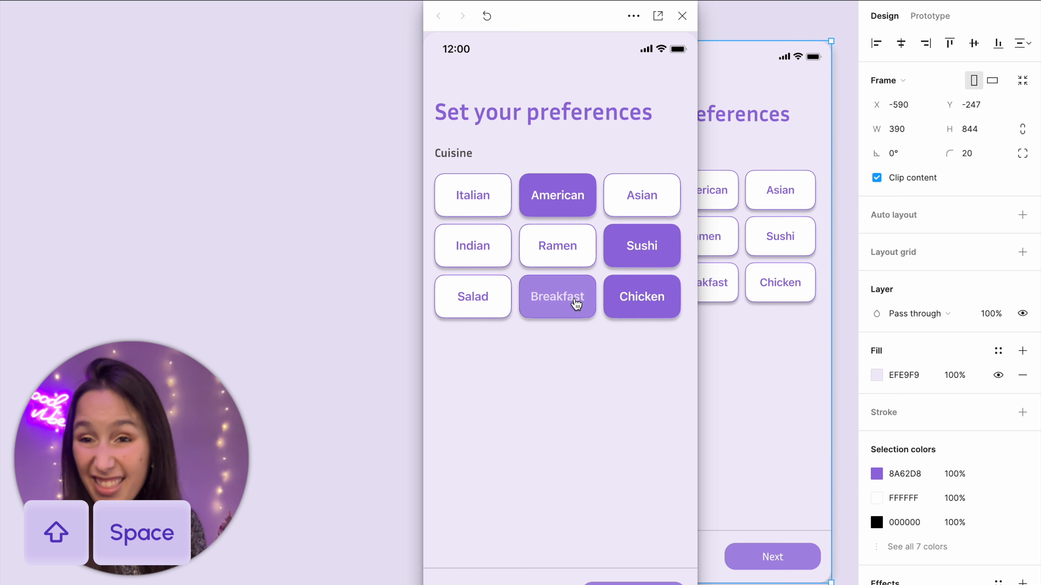
# Step: Close the prototype preview and bind the first Pasta card's visibility to the Italian variable
pyautogui.click(683, 17)
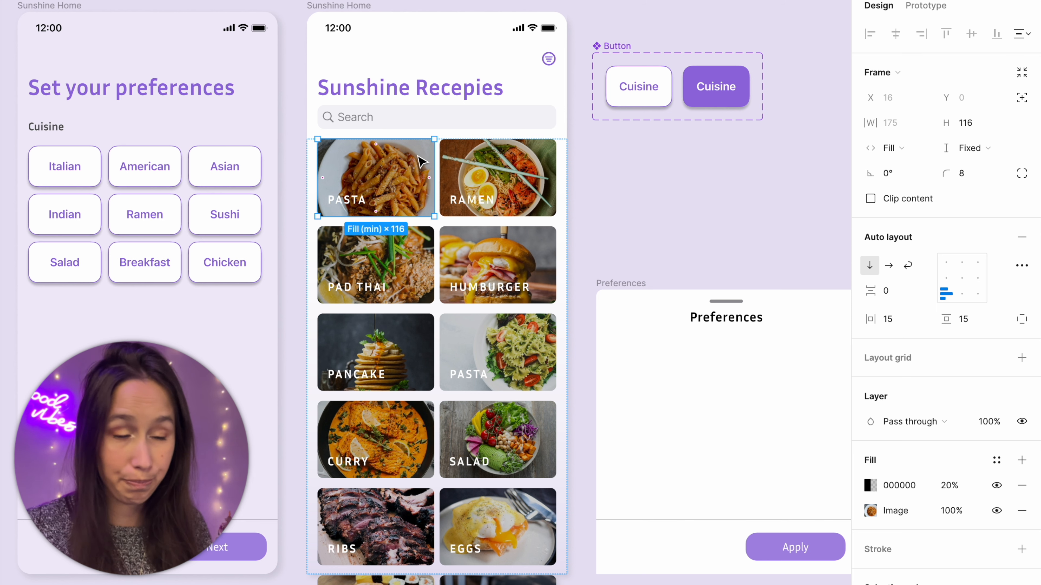
pyautogui.scroll(-2, 996, 423)
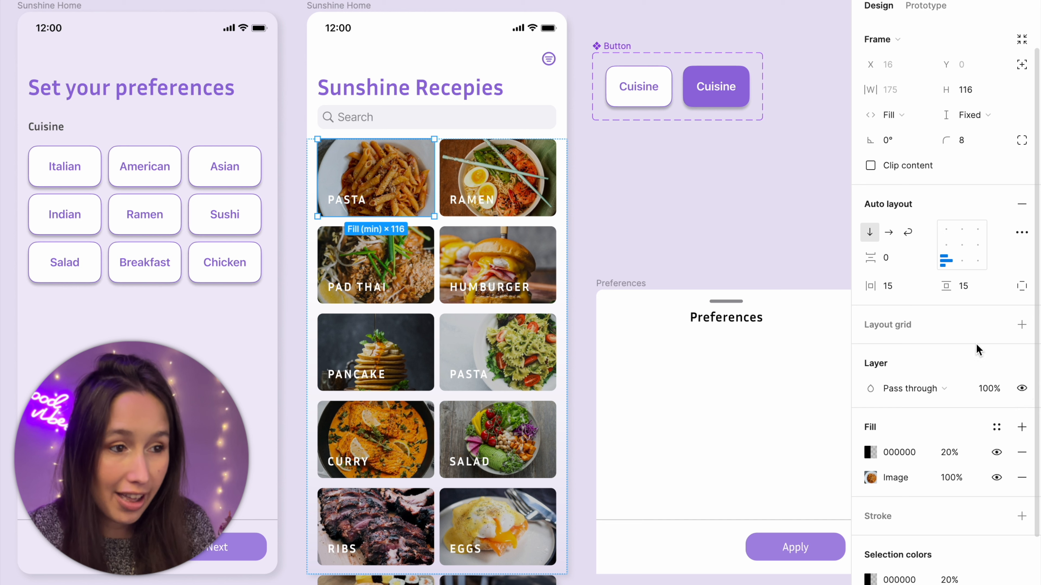
pyautogui.click(1021, 389)
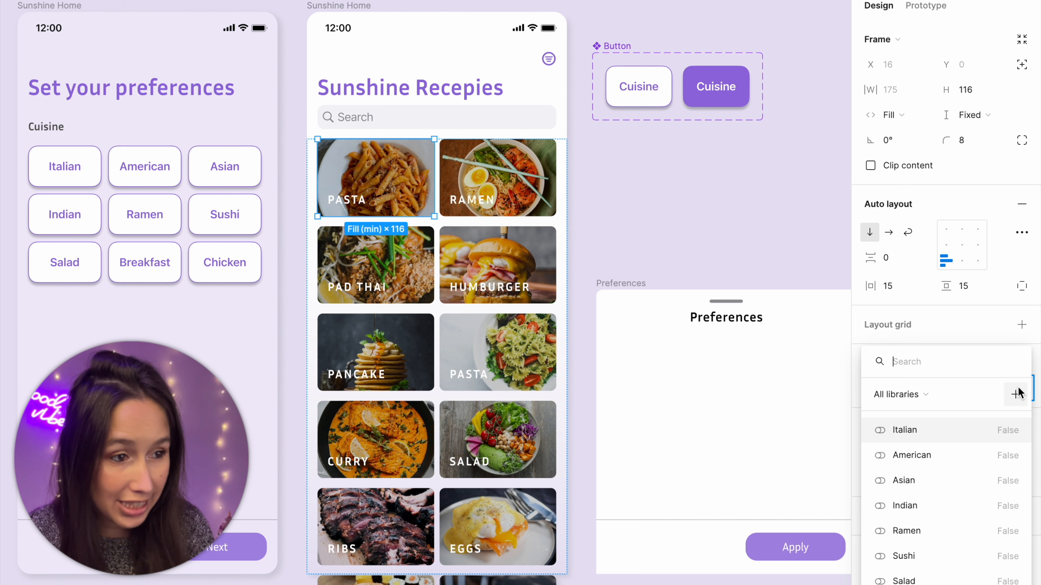
pyautogui.click(921, 430)
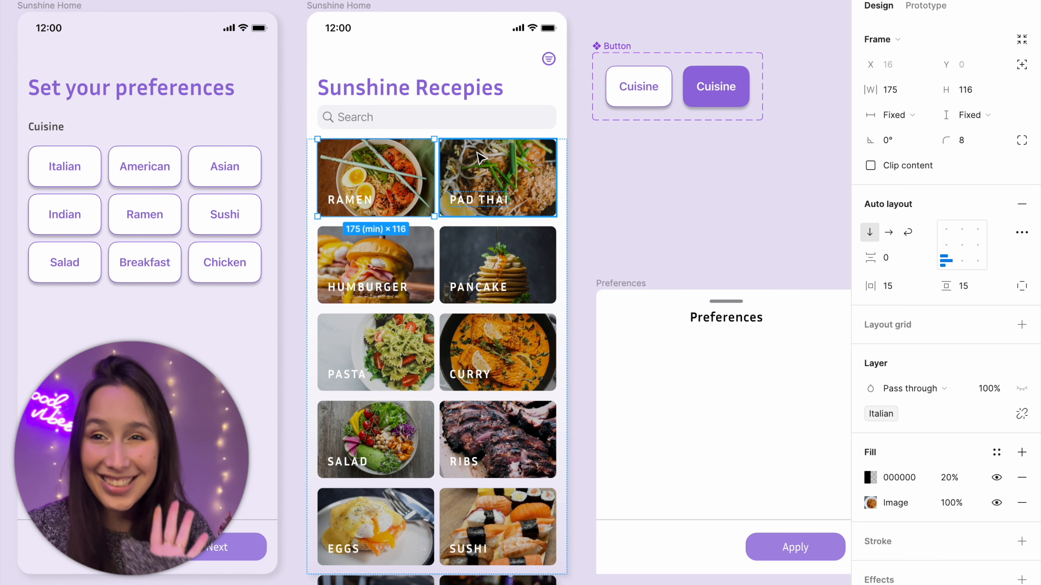
# Step: Preview the Set your preferences frame, choose Italian, continue to the recipe screen to check the cards, and close the preview
pyautogui.click(292, 25)
pyautogui.click(73, 6)
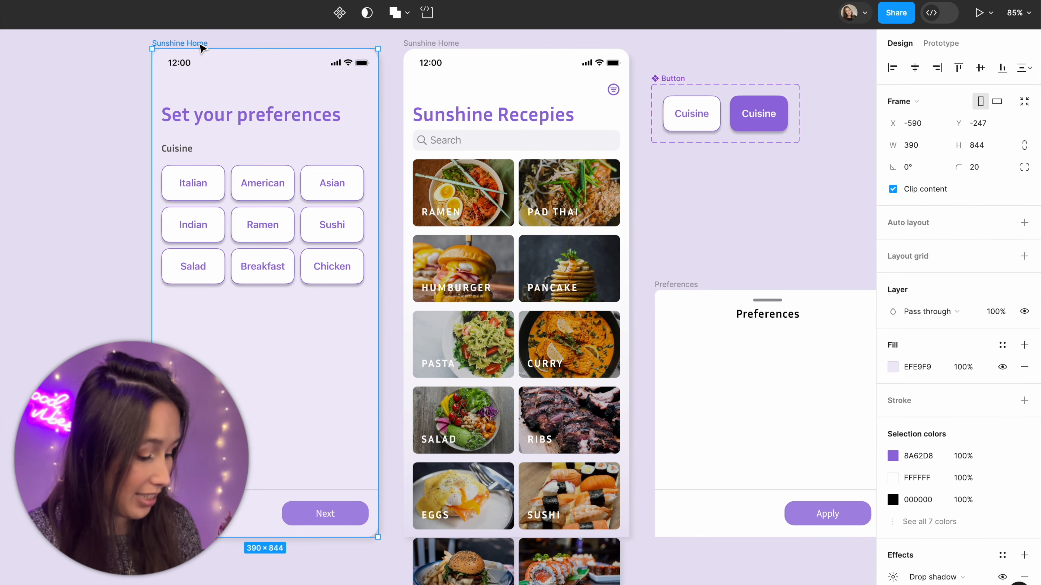
pyautogui.hotkey('shift', 'space')
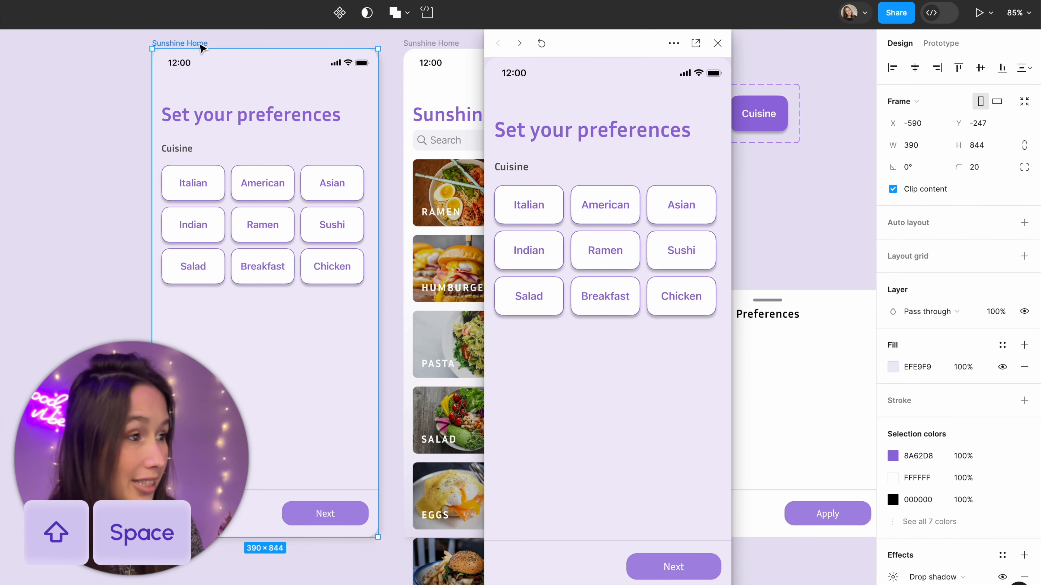
pyautogui.click(534, 211)
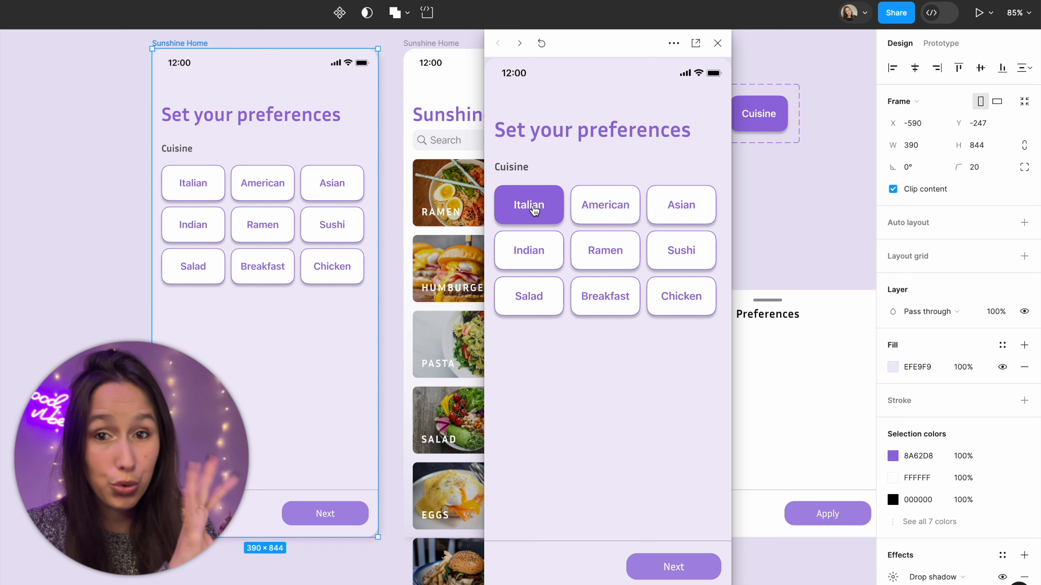
pyautogui.click(706, 579)
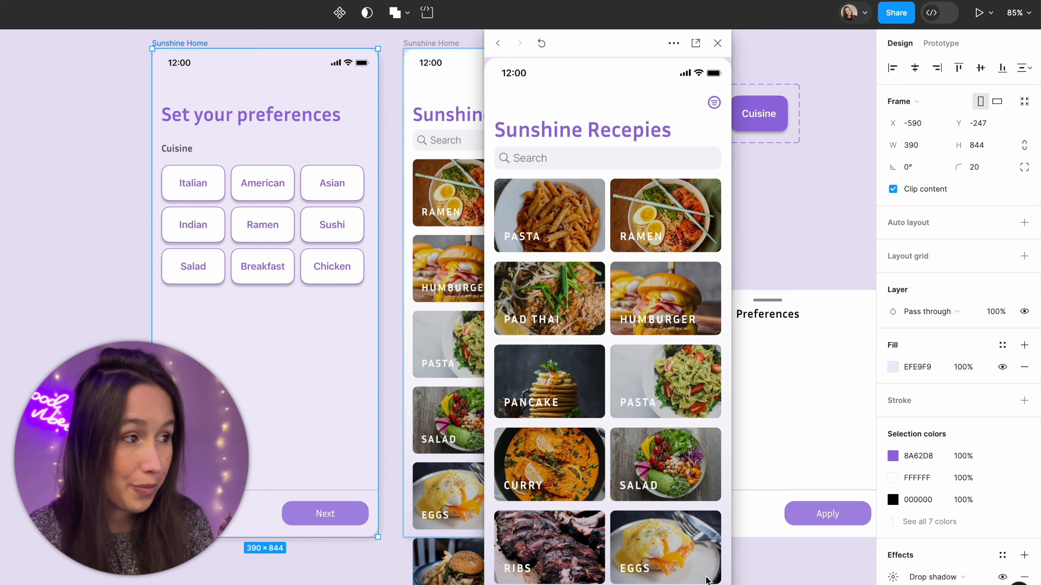
pyautogui.moveTo(623, 54); pyautogui.dragTo(713, 47)
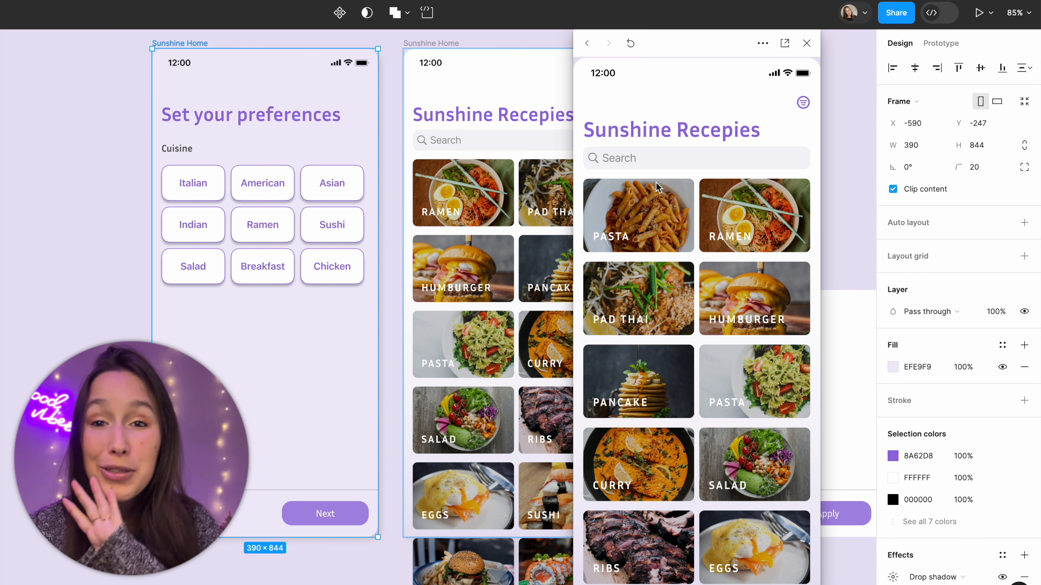
pyautogui.click(806, 44)
pyautogui.click(763, 174)
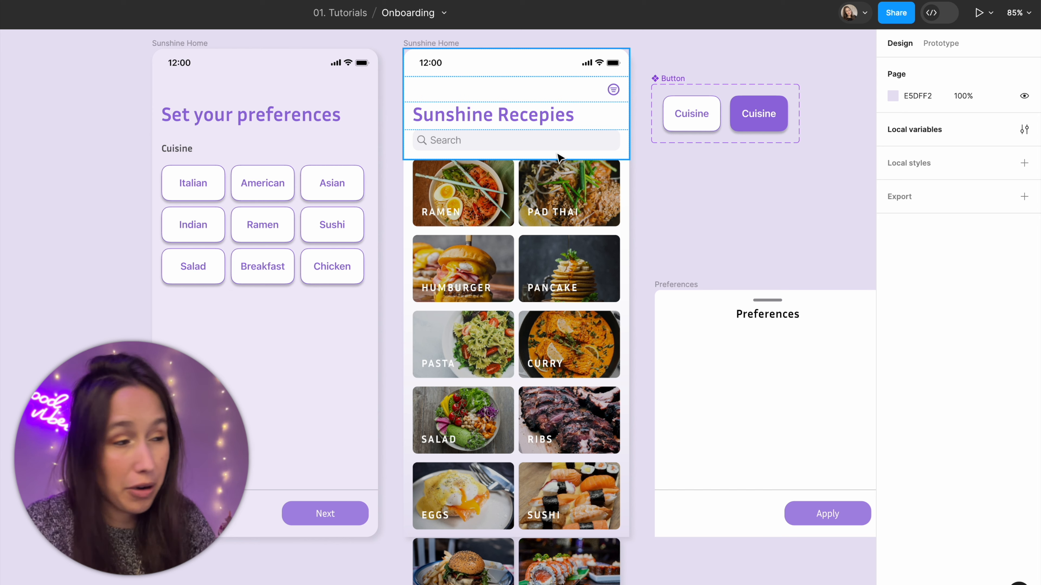
# Step: Bind the visibility of both Humburger cards and the Ribs, Steak and Salmon cards to the American variable
pyautogui.doubleClick(461, 284)
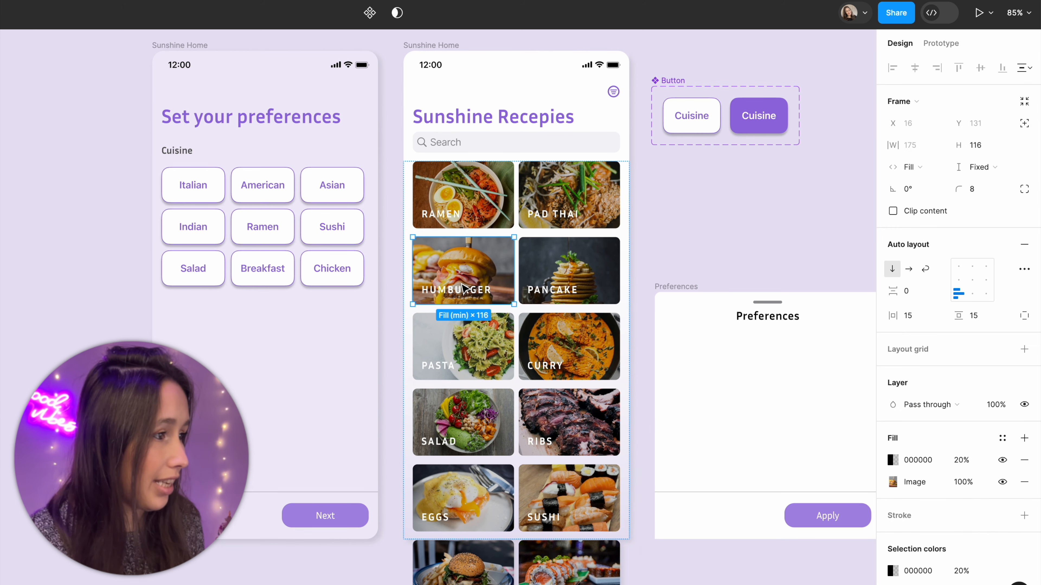
pyautogui.moveTo(461, 283); pyautogui.dragTo(563, 261)
pyautogui.scroll(-5, 563, 261)
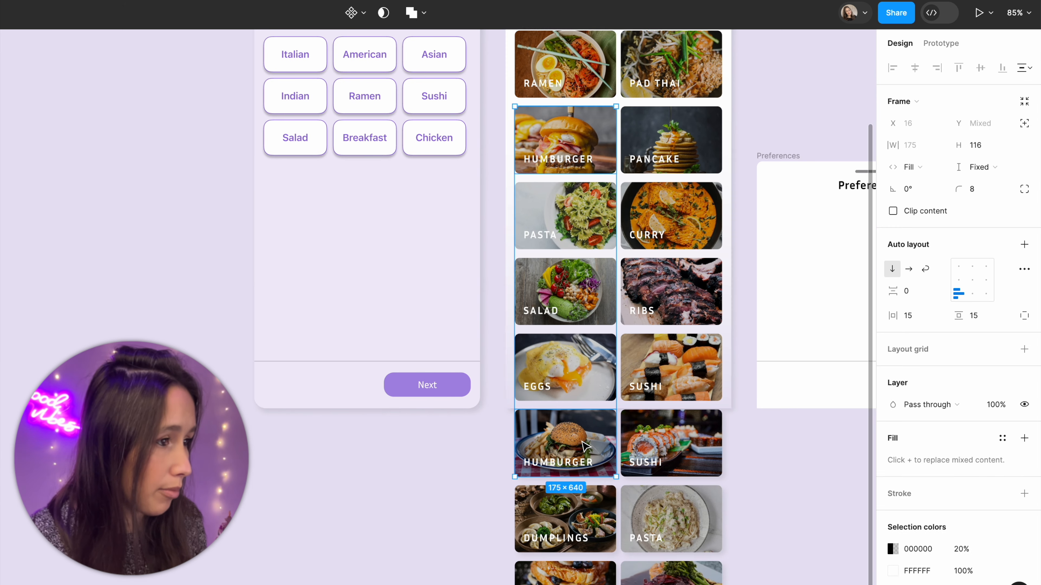
pyautogui.keyDown('shift'); pyautogui.click(588, 444); pyautogui.keyUp('shift')
pyautogui.keyDown('shift'); pyautogui.click(676, 286); pyautogui.keyUp('shift')
pyautogui.scroll(-10, 677, 287)
pyautogui.keyDown('shift'); pyautogui.click(682, 364); pyautogui.keyUp('shift')
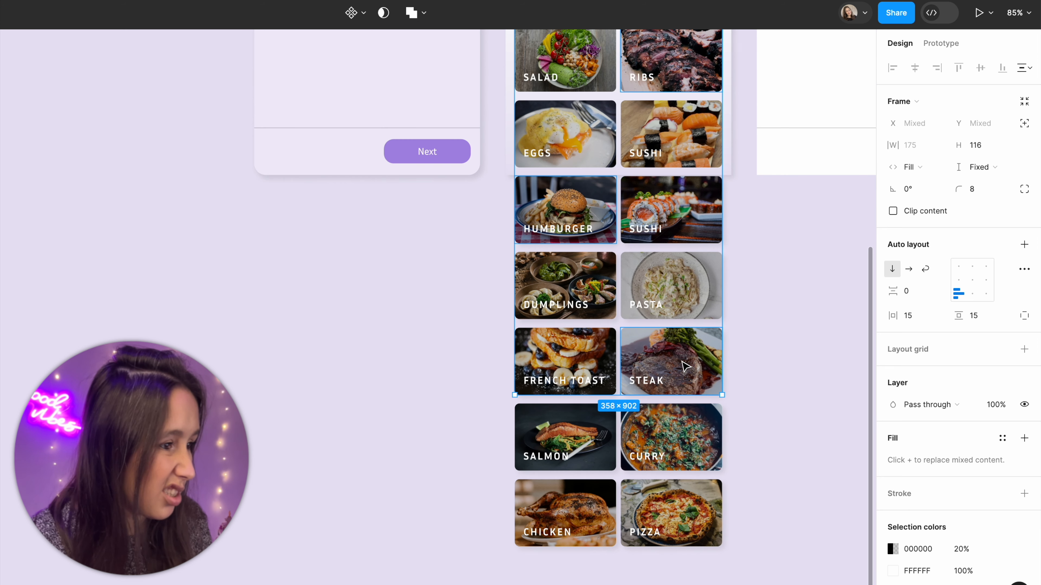
pyautogui.keyDown('shift'); pyautogui.click(584, 536); pyautogui.keyUp('shift')
pyautogui.keyDown('shift'); pyautogui.click(583, 536); pyautogui.keyUp('shift')
pyautogui.keyDown('shift'); pyautogui.click(585, 447); pyautogui.keyUp('shift')
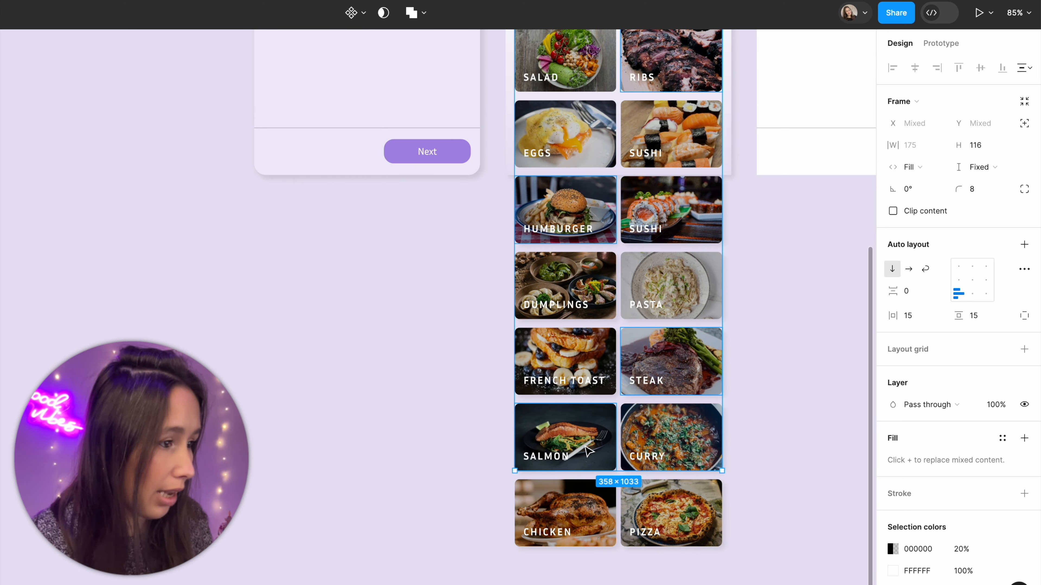
pyautogui.click(1024, 405)
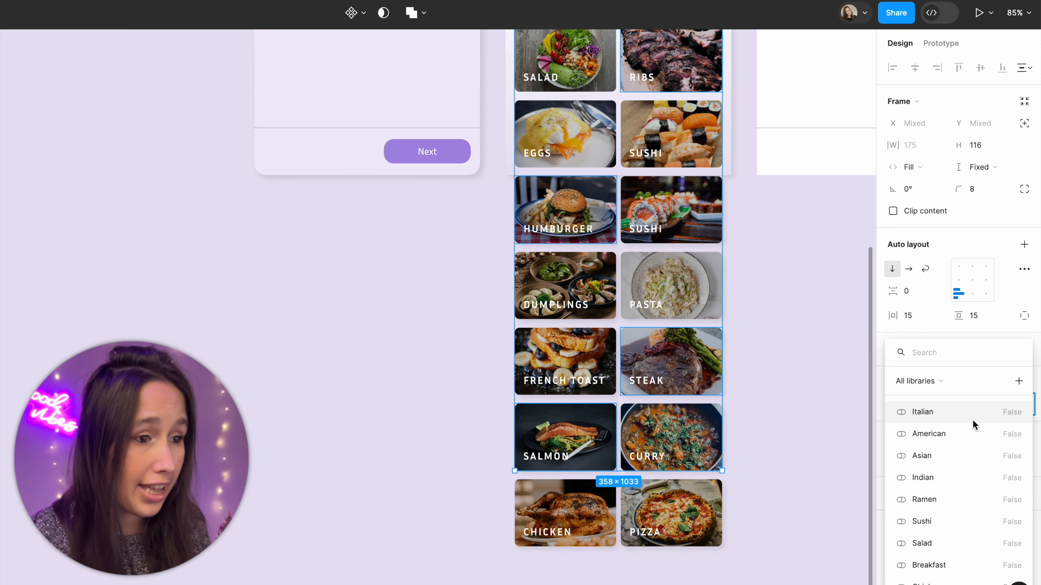
pyautogui.click(969, 434)
# Step: Bind the visibility of the lower Pasta card and the Pizza card to the Italian variable
pyautogui.scroll(8, 606, 268)
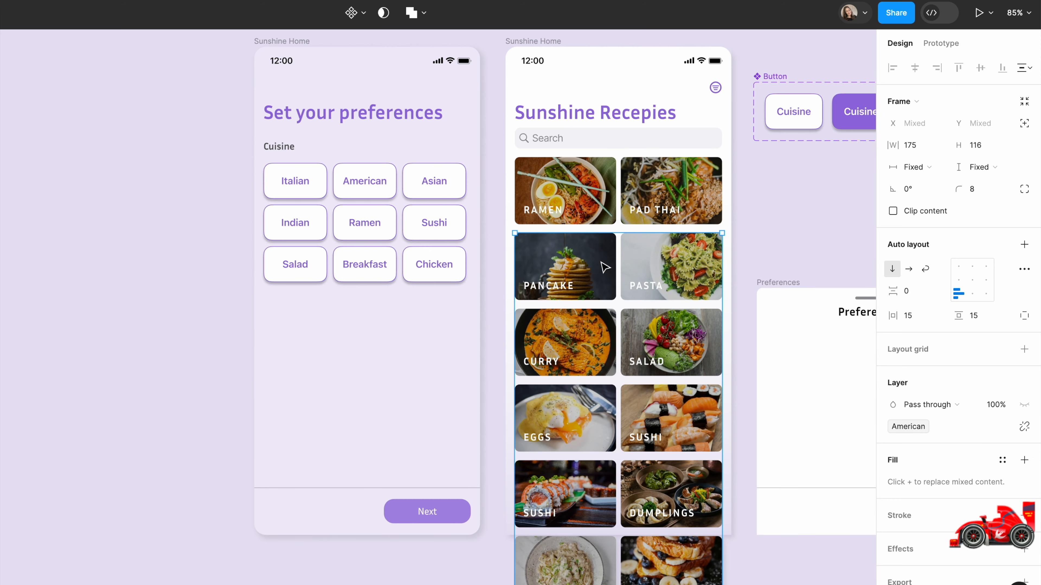
pyautogui.scroll(-6, 605, 267)
pyautogui.click(598, 492)
pyautogui.keyDown('shift'); pyautogui.click(574, 342); pyautogui.keyUp('shift')
pyautogui.rightClick(1025, 405)
pyautogui.click(951, 413)
# Step: Bind the Pancake, Eggs and French Toast cards to Breakfast, and the Curry, Salad and Chicken cards to their matching cuisine variables
pyautogui.scroll(4, 582, 263)
pyautogui.click(574, 181)
pyautogui.keyDown('shift'); pyautogui.click(574, 328); pyautogui.keyUp('shift')
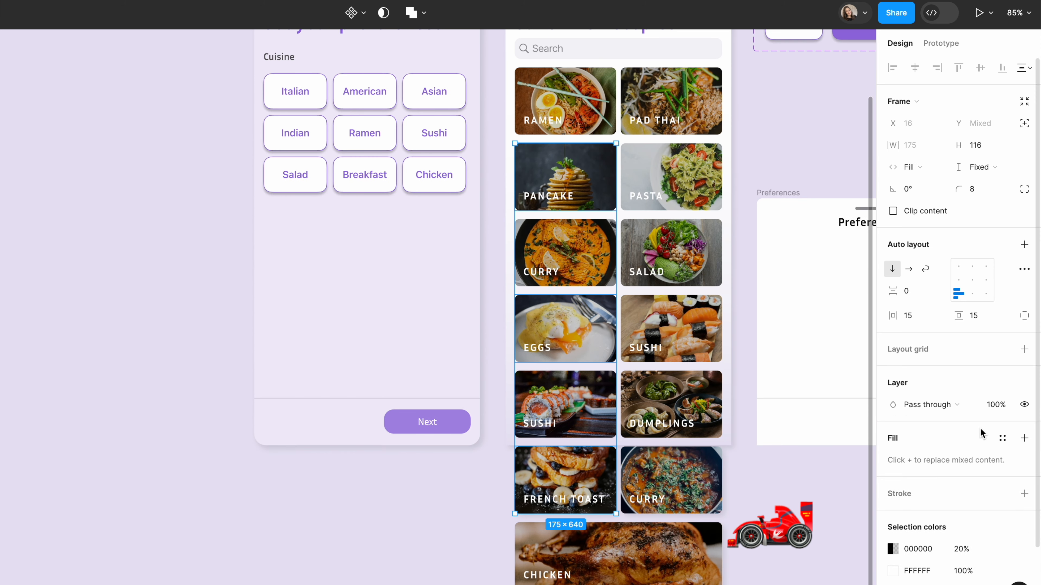
pyautogui.click(1024, 405)
pyautogui.click(1025, 405)
# Step: Delete the Ramen cuisine button and bind the visibility of the Ramen, Pad Thai and Dumplings cards to the Asian variable
pyautogui.click(358, 264)
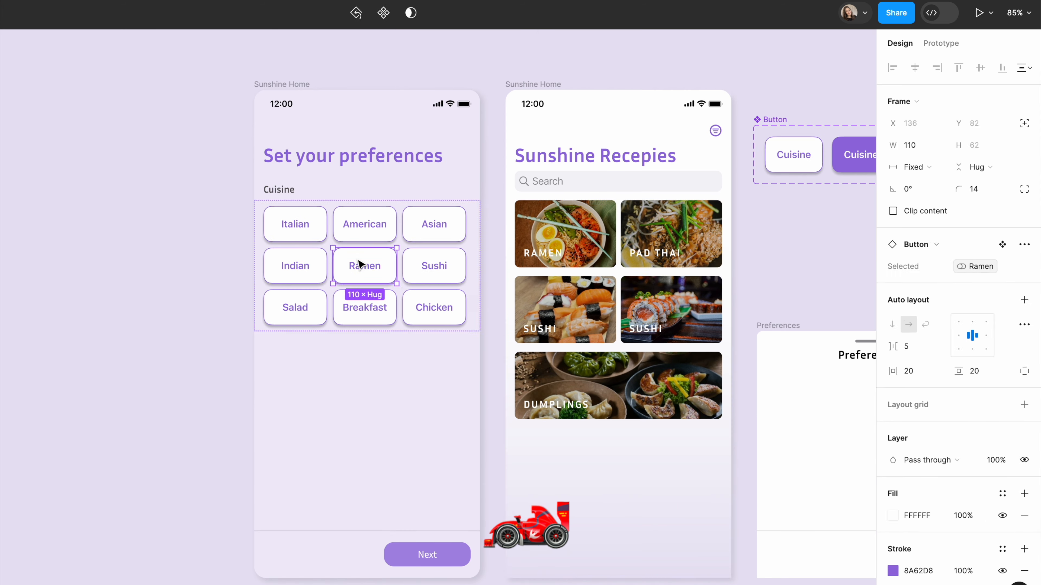
pyautogui.press('Delete')
pyautogui.click(566, 234)
pyautogui.keyDown('shift'); pyautogui.click(671, 234); pyautogui.keyUp('shift')
pyautogui.keyDown('shift'); pyautogui.click(656, 383); pyautogui.keyUp('shift')
pyautogui.rightClick(1025, 405)
pyautogui.click(925, 451)
pyautogui.click(574, 233)
pyautogui.hotkey('ctrl', 'z')
pyautogui.hotkey('ctrl', 'z')
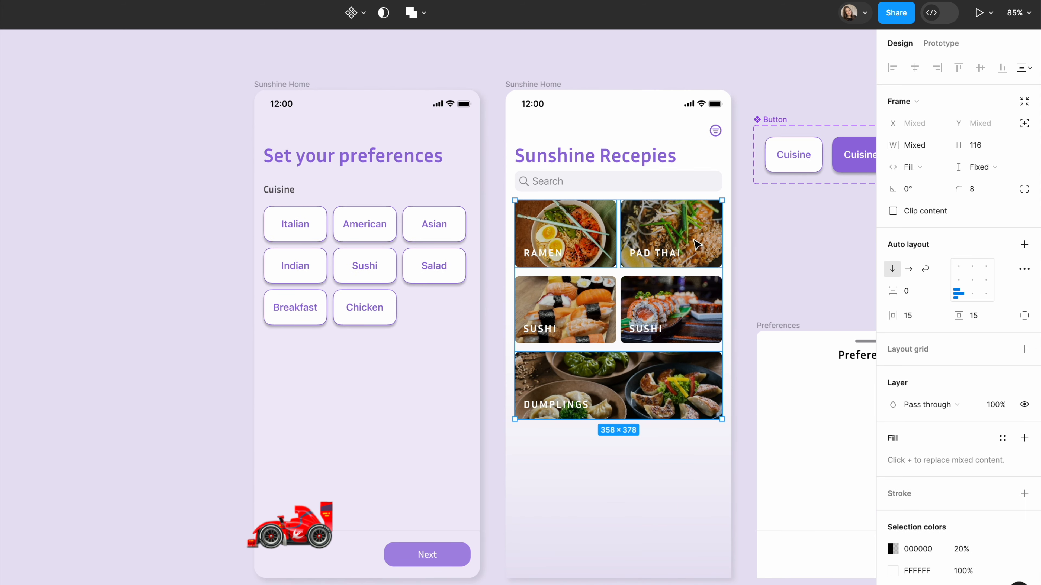
pyautogui.rightClick(1024, 405)
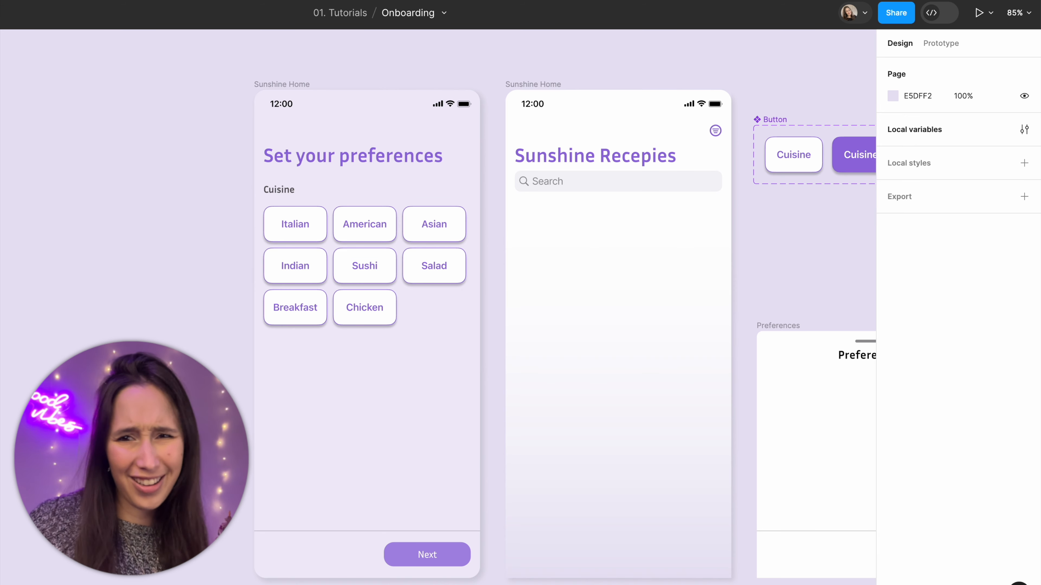
# Step: Preview the onboarding frame with American, Sushi and Breakfast chosen, and look through the filtered recipe cards on the home screen
pyautogui.click(286, 90)
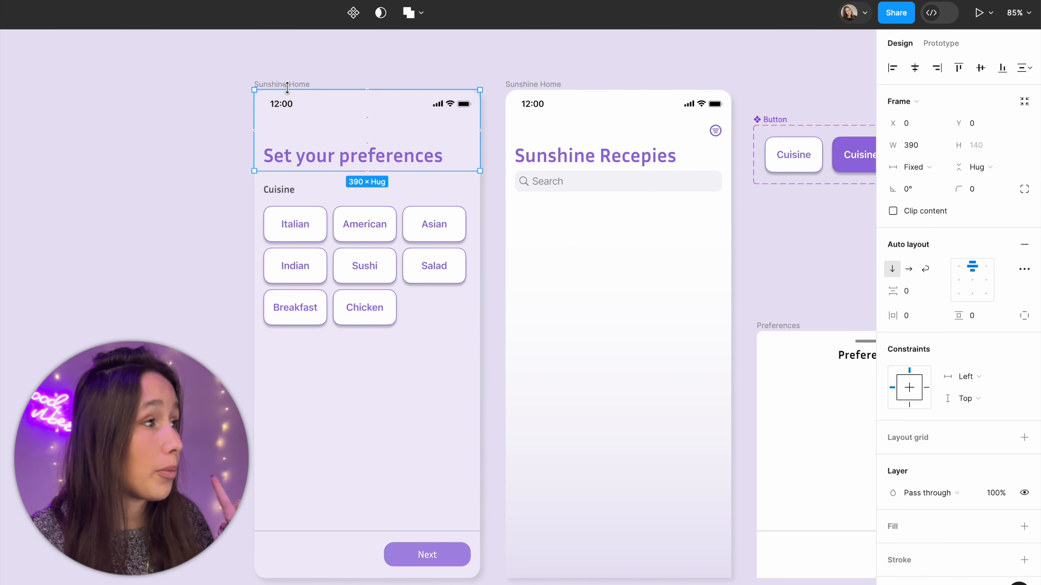
pyautogui.click(297, 84)
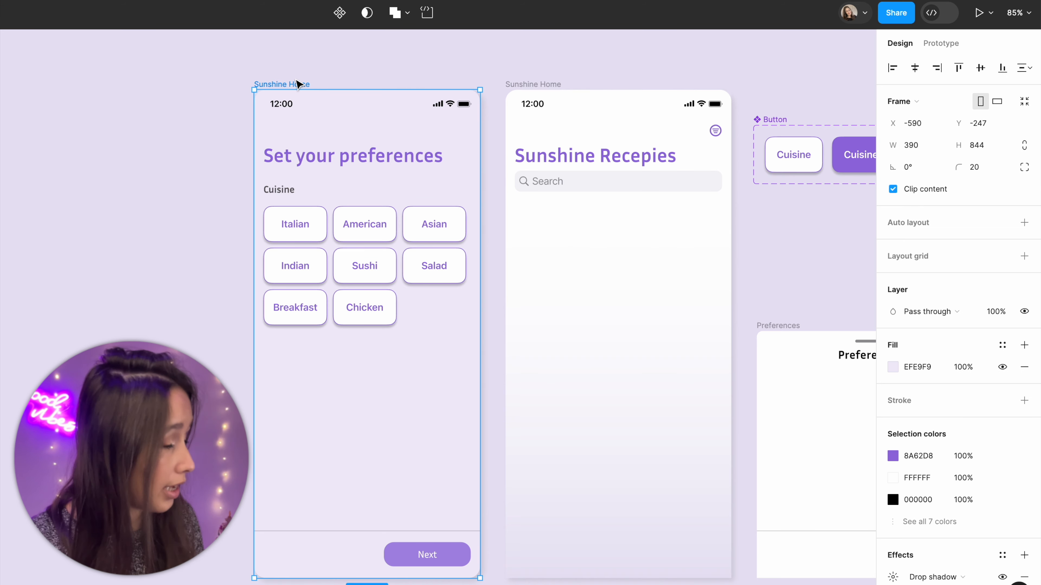
pyautogui.hotkey('shift', 'space')
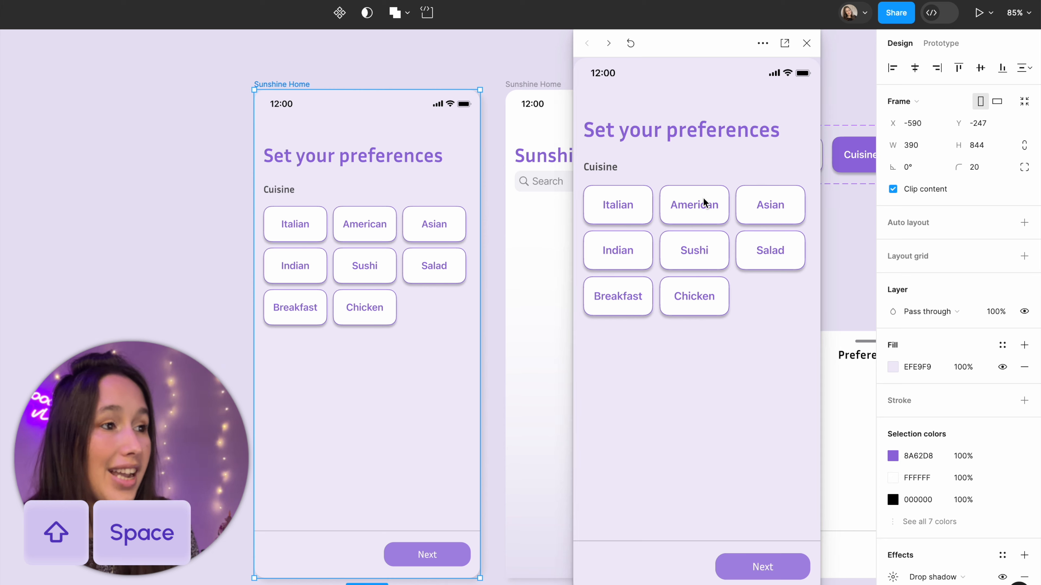
pyautogui.click(693, 207)
pyautogui.click(625, 301)
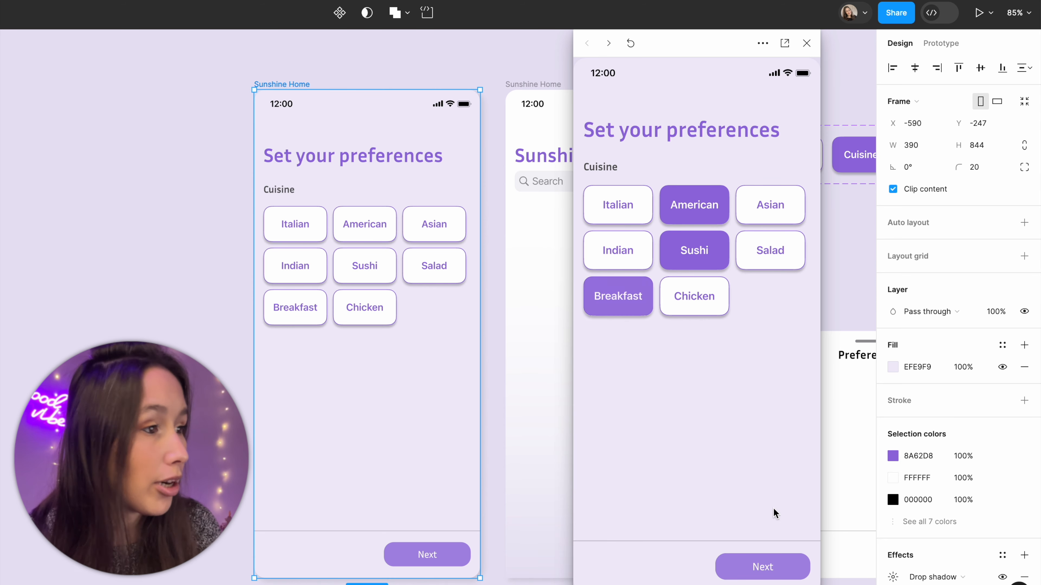
pyautogui.click(764, 562)
pyautogui.scroll(-3, 779, 468)
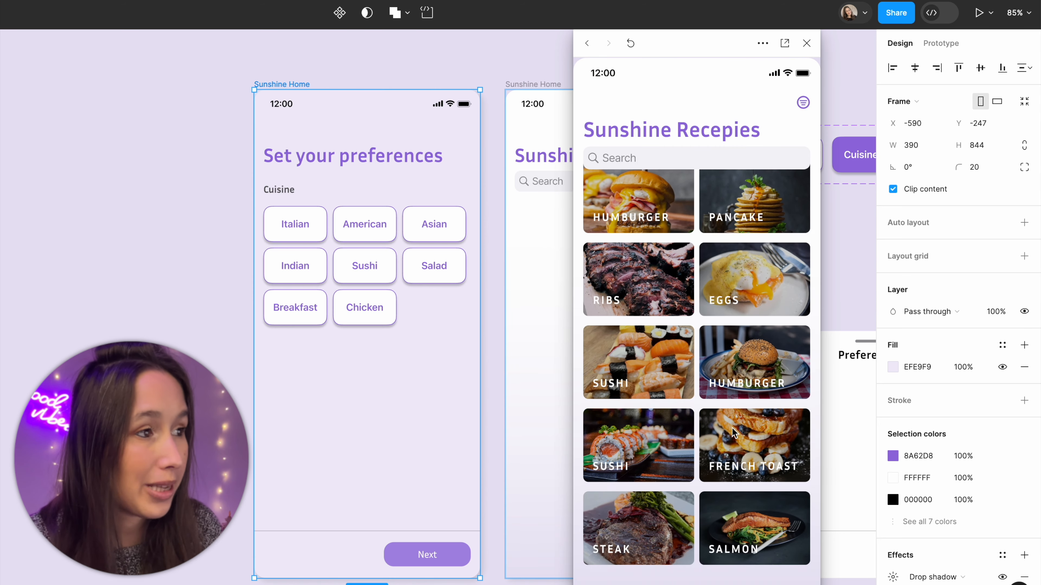
pyautogui.scroll(3, 746, 458)
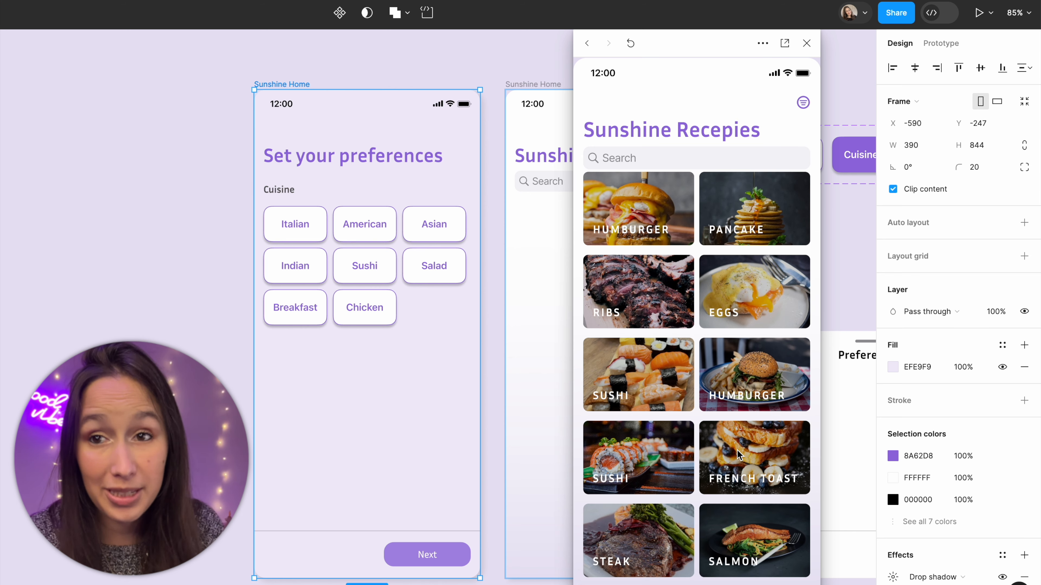
pyautogui.scroll(-5, 738, 454)
pyautogui.scroll(5, 770, 455)
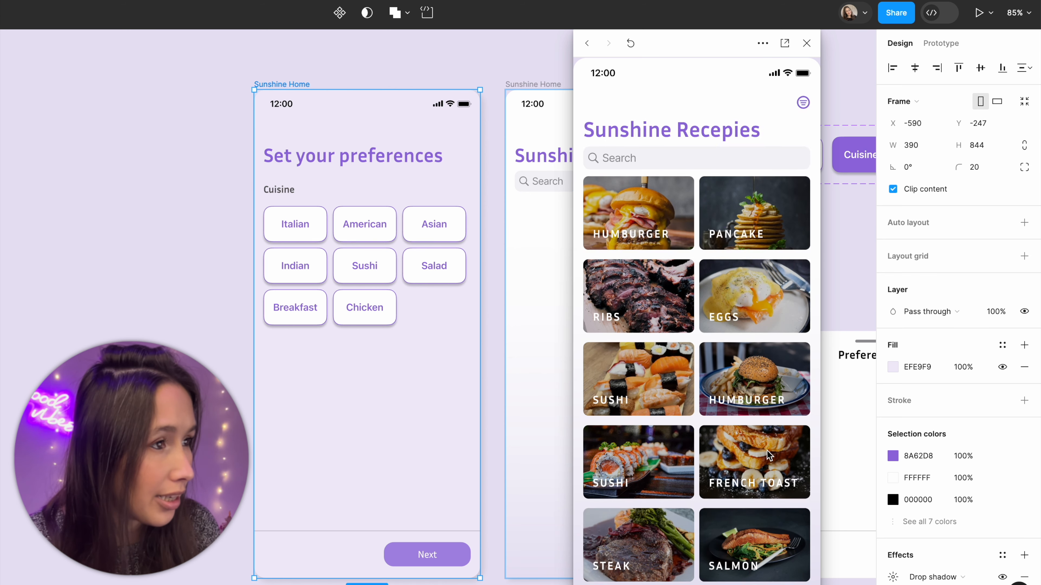
# Step: Restart the preview from the onboarding frame, choose Italian, Salad and Breakfast, and continue to the recipe screen
pyautogui.click(544, 328)
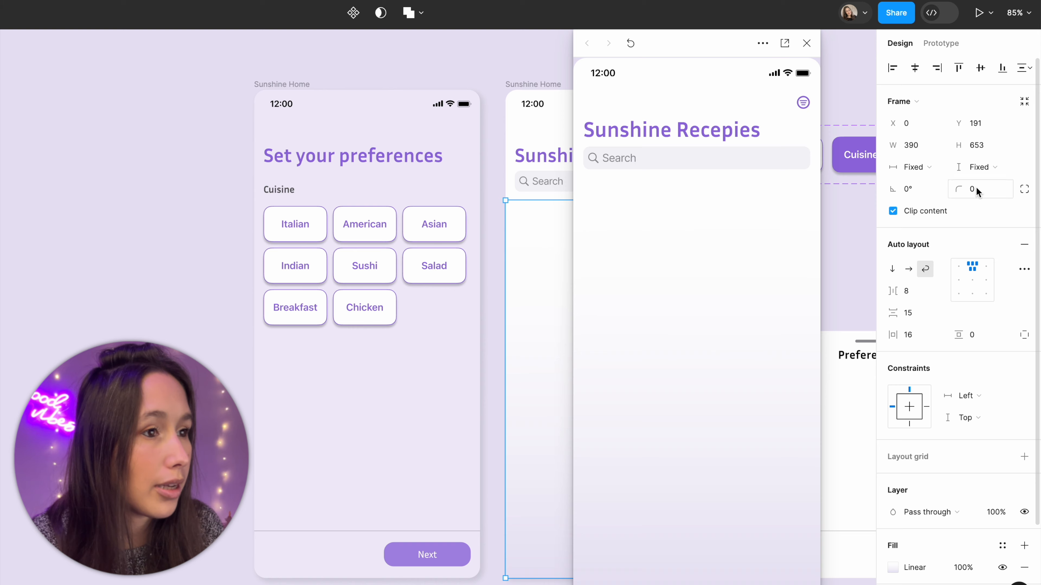
pyautogui.click(299, 91)
pyautogui.click(291, 80)
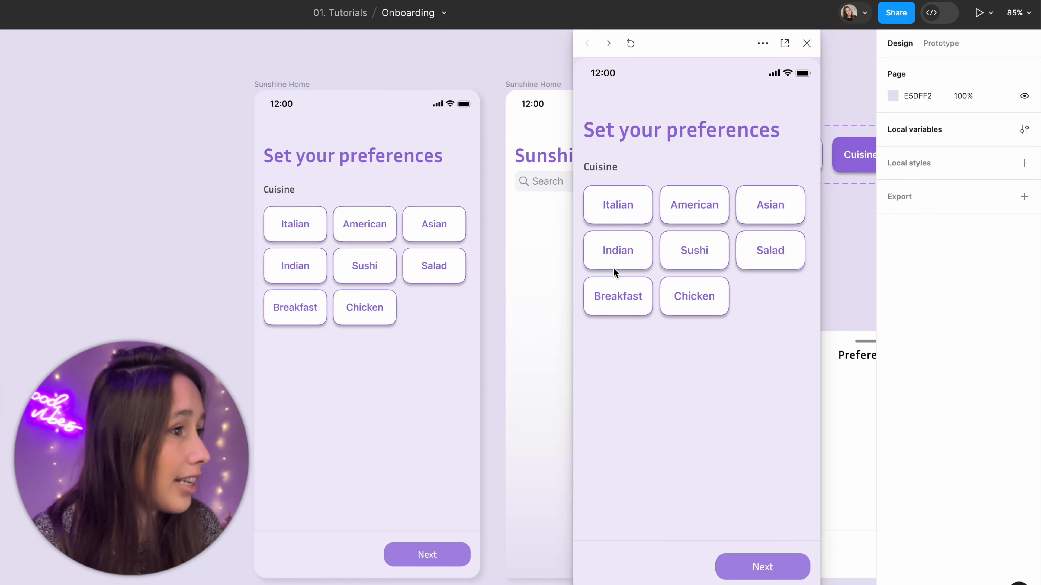
pyautogui.click(627, 215)
pyautogui.click(741, 264)
pyautogui.click(628, 307)
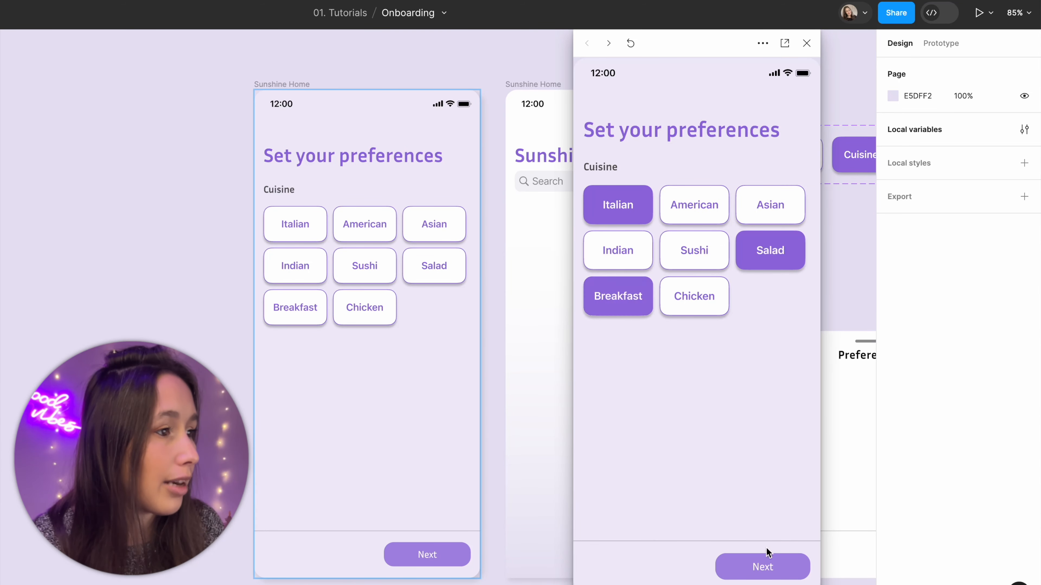
pyautogui.click(765, 566)
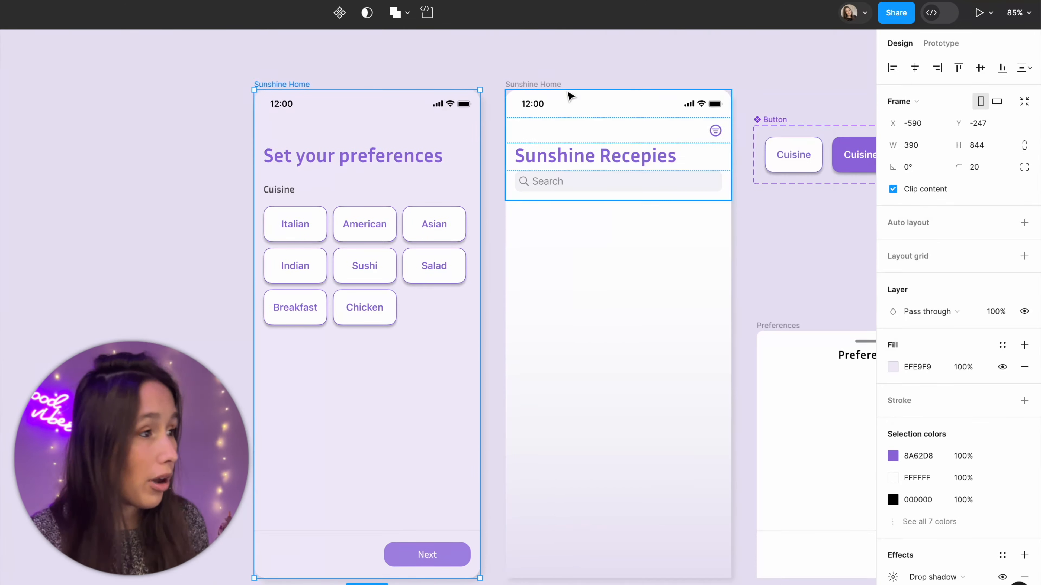
# Step: Preview the onboarding frame again, continue to the recipe screen without choosing any cuisine, and close the preview
pyautogui.hotkey('shift', 'space')
pyautogui.click(774, 570)
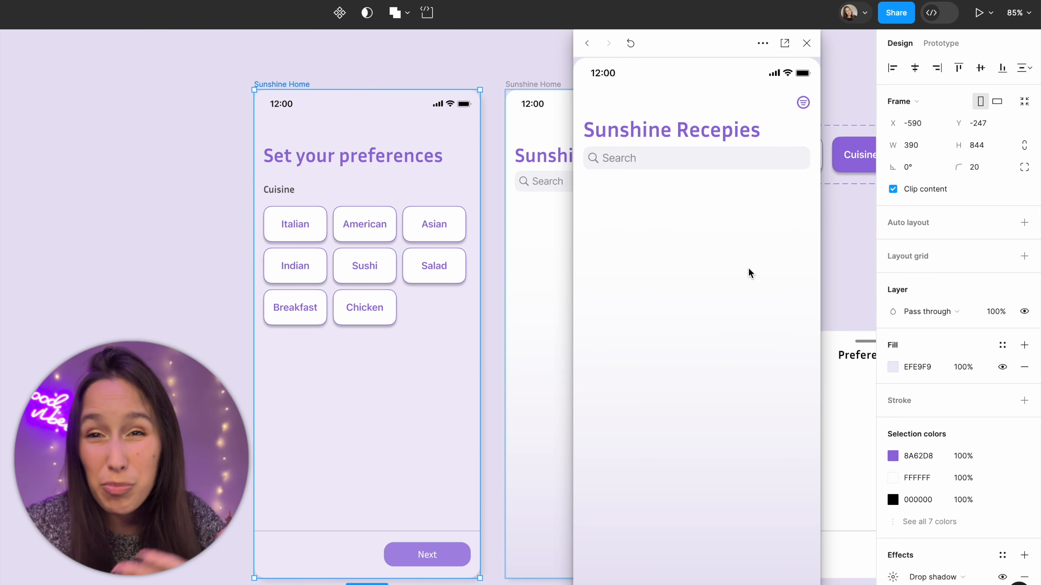
pyautogui.click(806, 42)
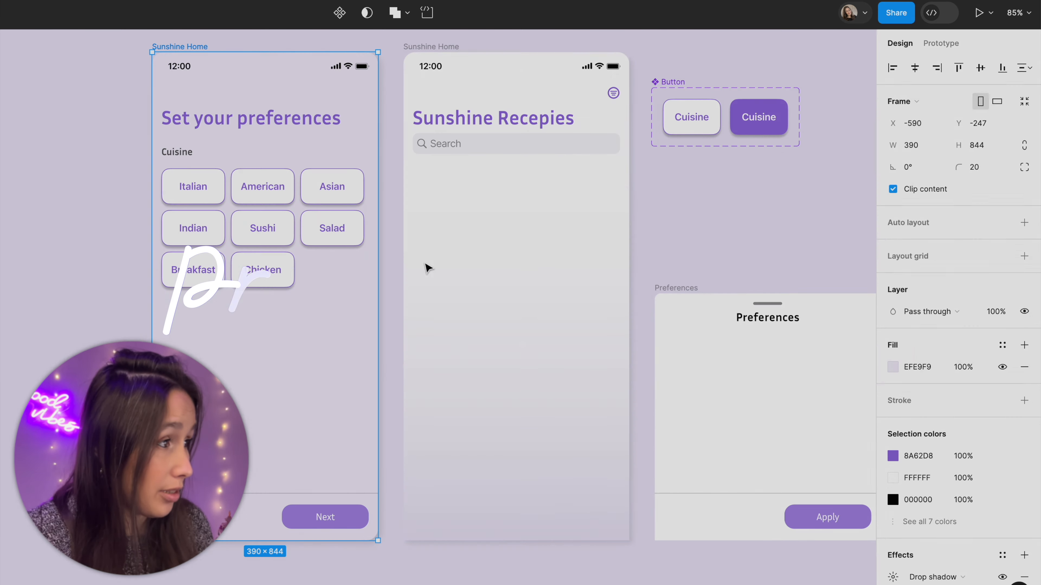
# Step: Copy the group of cuisine buttons from the onboarding frame into the Preferences frame
pyautogui.click(348, 267)
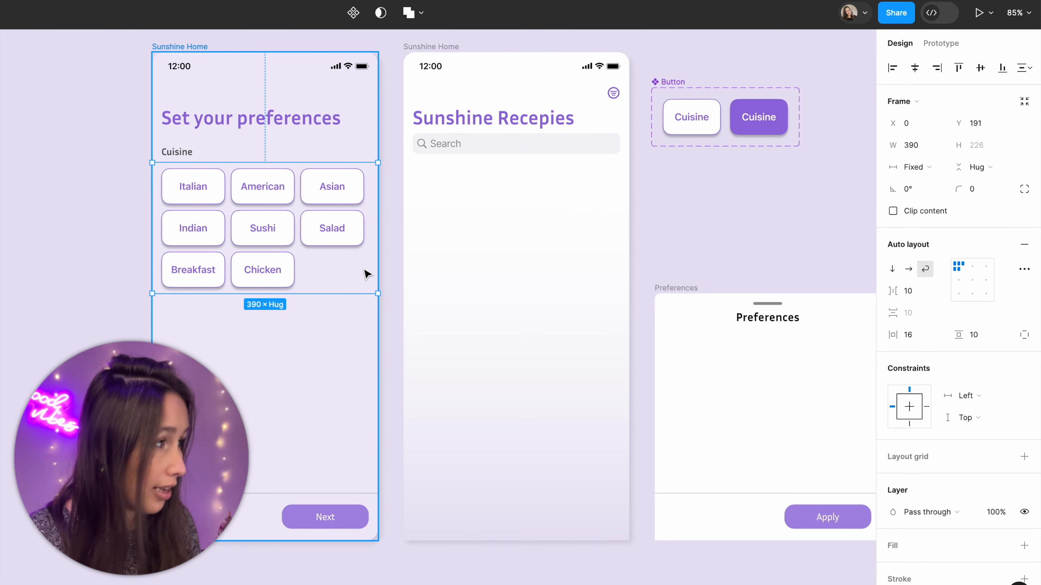
pyautogui.click(680, 290)
pyautogui.moveTo(681, 290); pyautogui.dragTo(459, 257)
pyautogui.hotkey('ctrl', 'v')
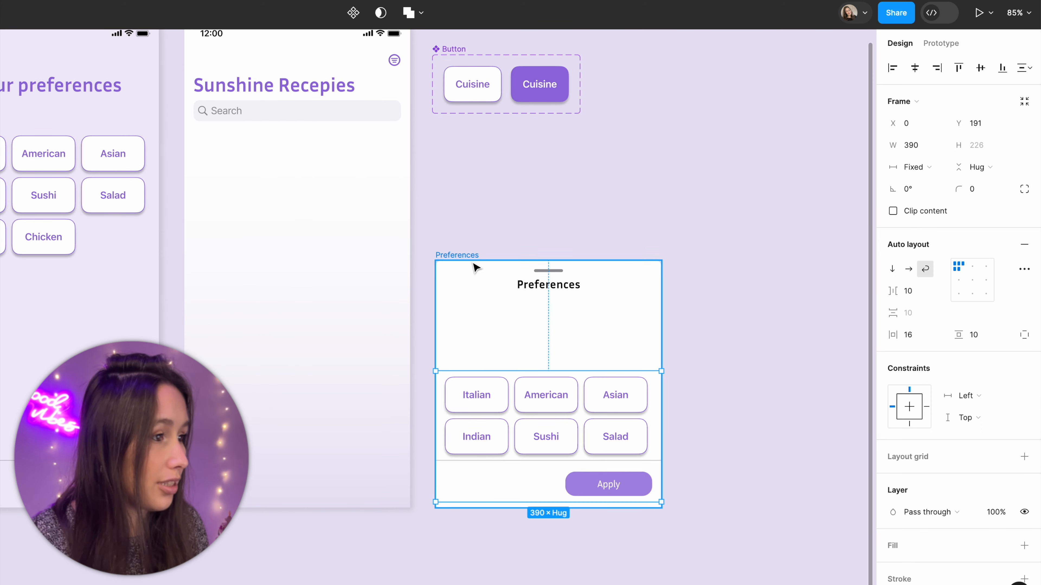
# Step: Move the copied cuisine buttons up to sit just beneath the Preferences title, at Y 64
pyautogui.moveTo(560, 418); pyautogui.dragTo(565, 366)
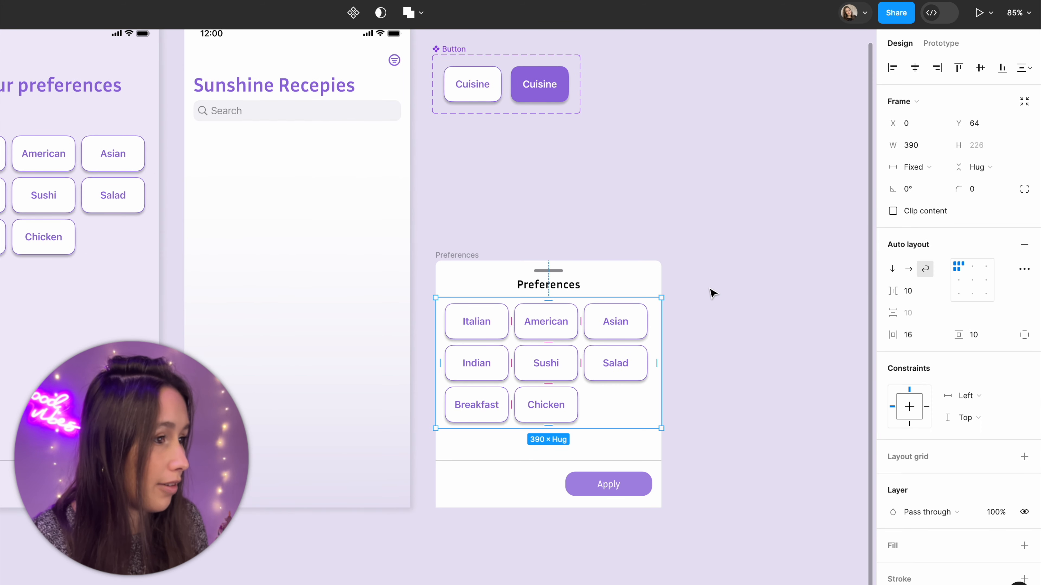
pyautogui.click(714, 290)
pyautogui.moveTo(729, 285); pyautogui.dragTo(757, 295)
pyautogui.moveTo(484, 148); pyautogui.dragTo(495, 162)
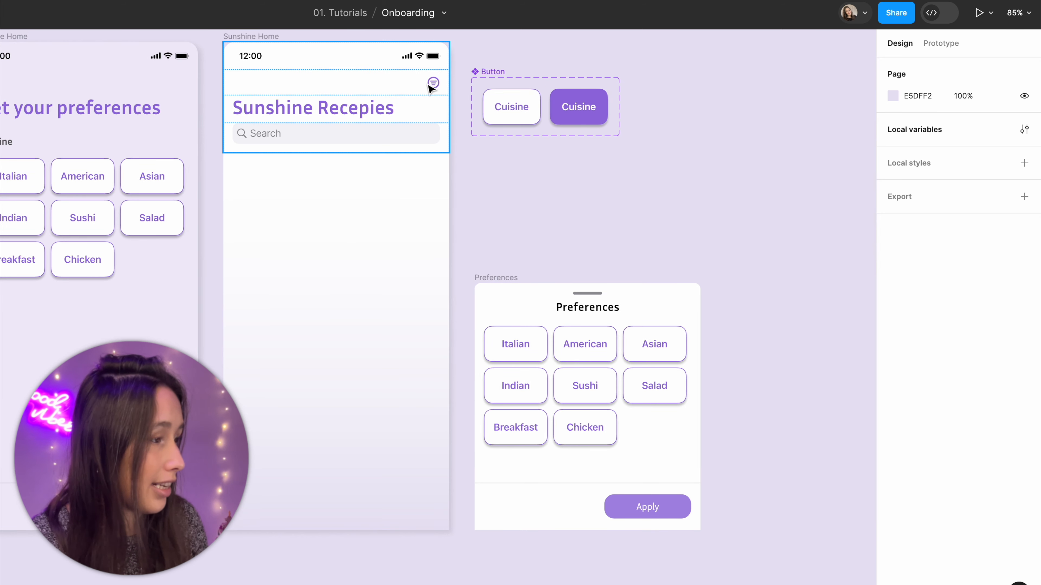
# Step: Connect the home screen's filter icon to the Preferences frame on tap, as a bottom-center overlay with background that closes when clicking outside
pyautogui.hotkey('shift', 'e')
pyautogui.click(431, 87)
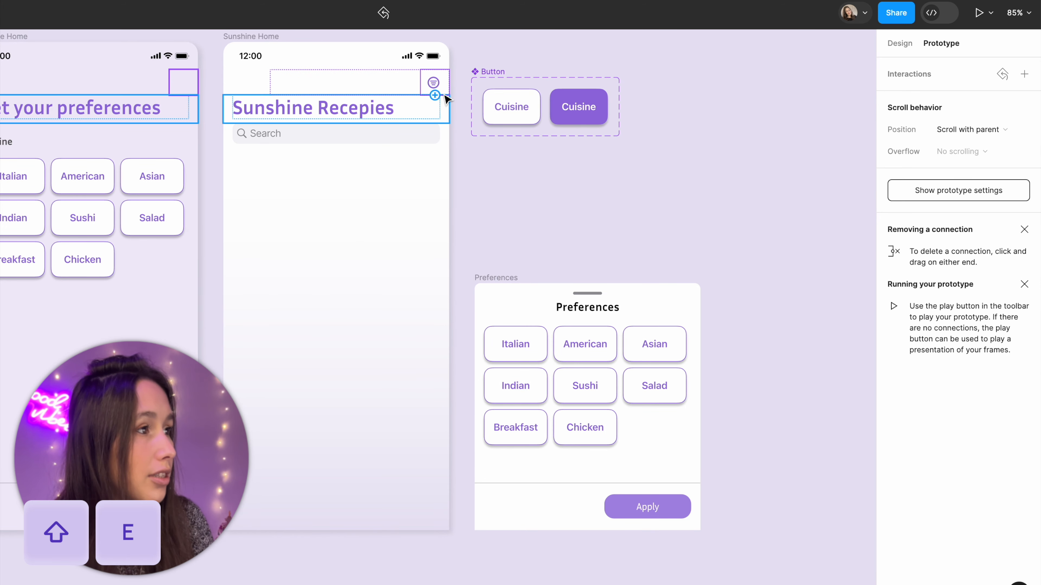
pyautogui.moveTo(450, 82); pyautogui.dragTo(487, 110)
pyautogui.moveTo(526, 192); pyautogui.dragTo(586, 278)
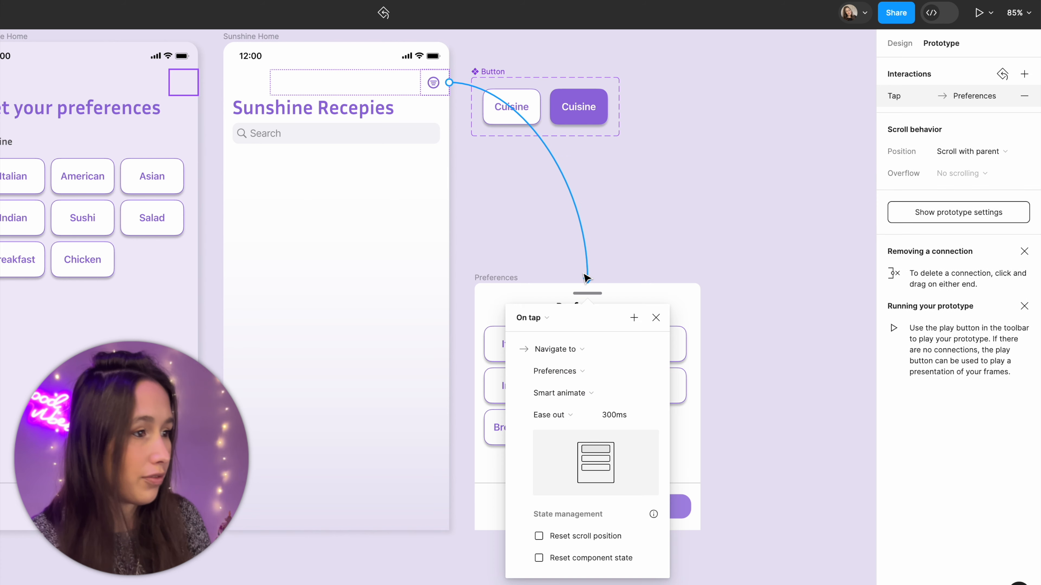
pyautogui.click(580, 350)
pyautogui.click(637, 484)
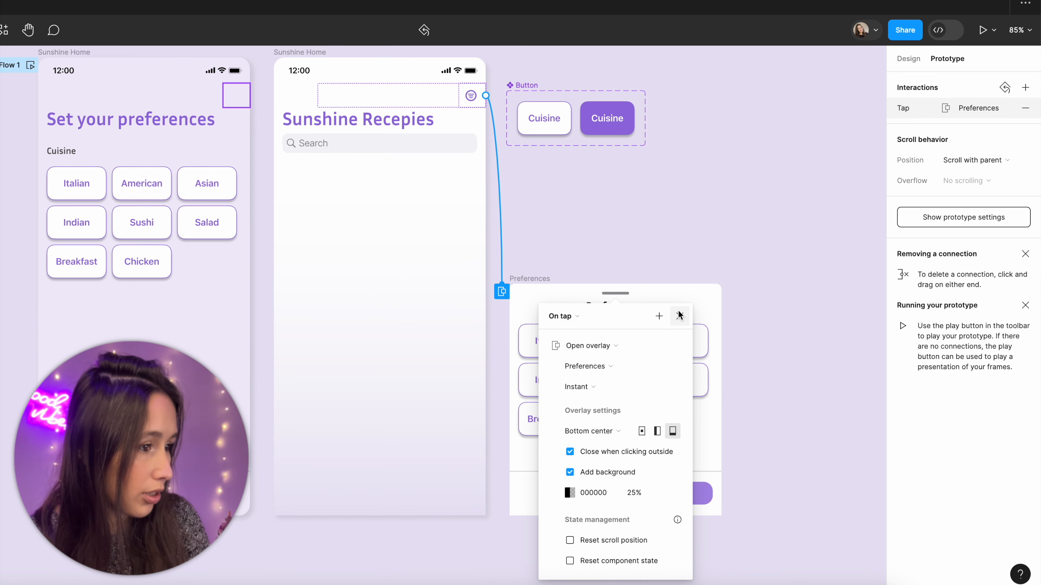
pyautogui.click(679, 315)
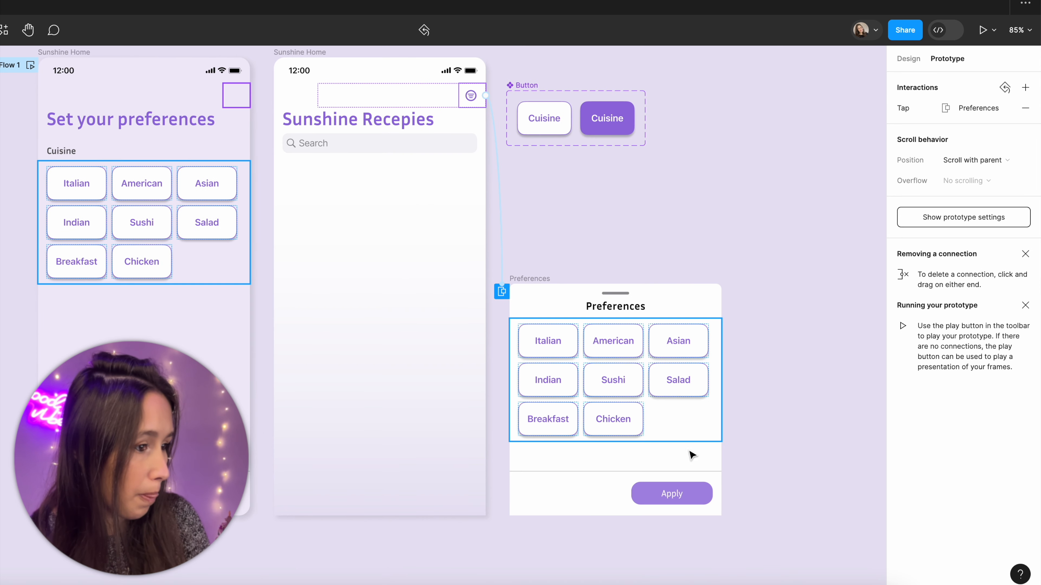
# Step: Add an on-tap interaction to the Apply button in the Preferences frame that closes the overlay
pyautogui.click(682, 493)
pyautogui.click(736, 486)
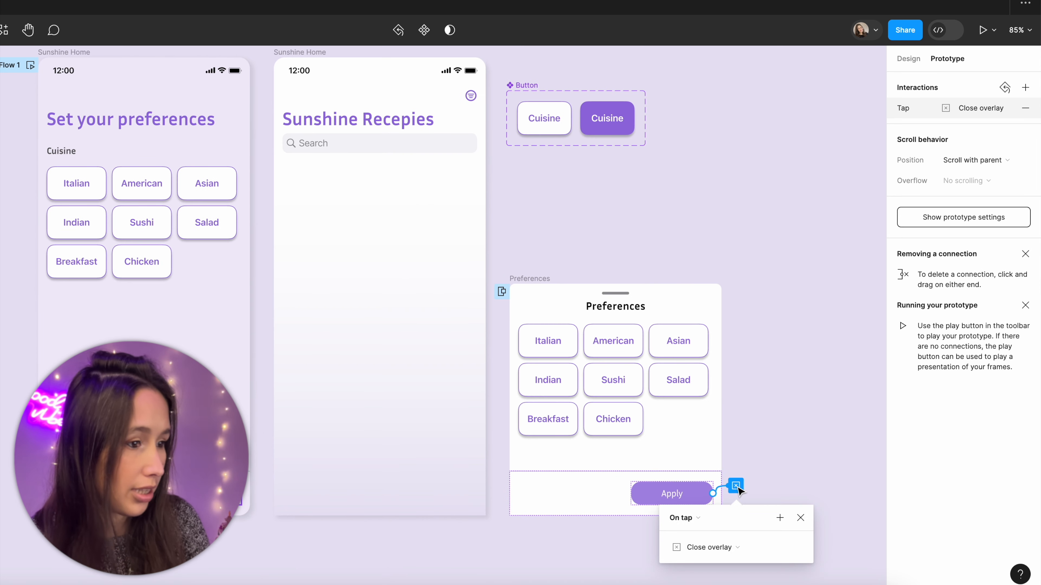
pyautogui.click(762, 436)
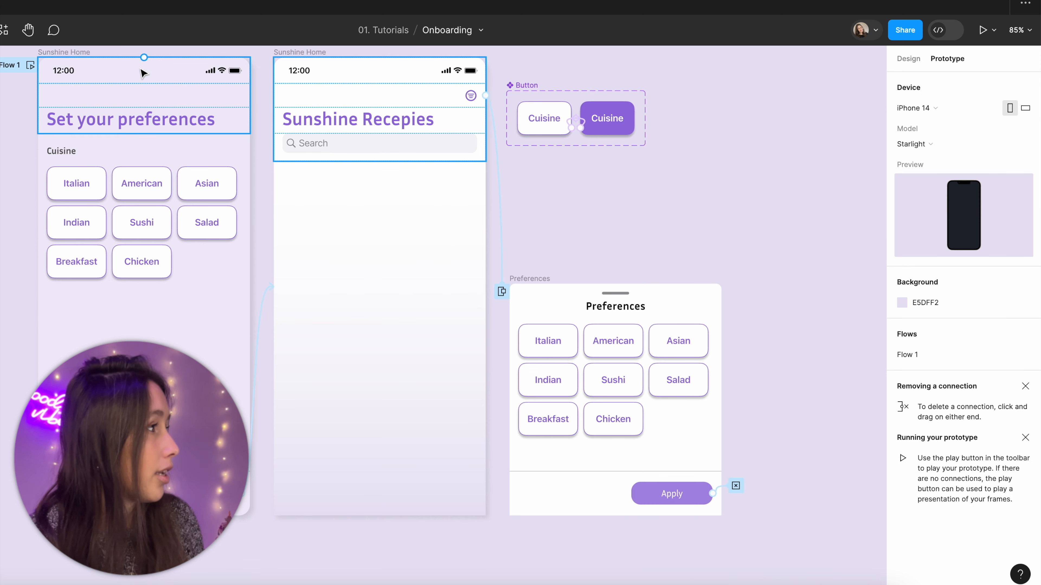
# Step: Preview the onboarding frame, continue to the recipe screen without choosing any cuisine, and open the Preferences overlay
pyautogui.click(60, 53)
pyautogui.hotkey('shift', 'space')
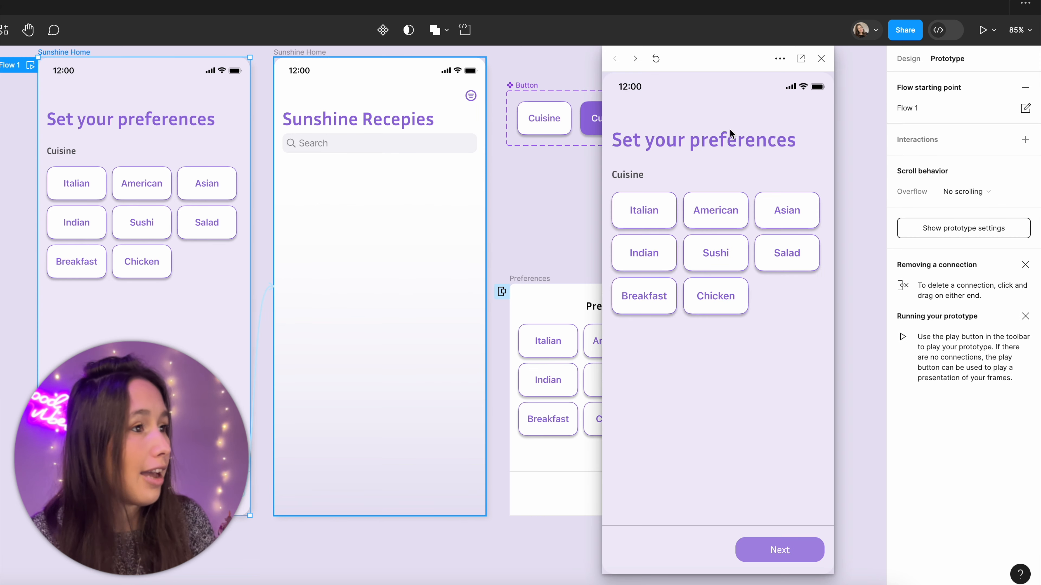
pyautogui.click(780, 549)
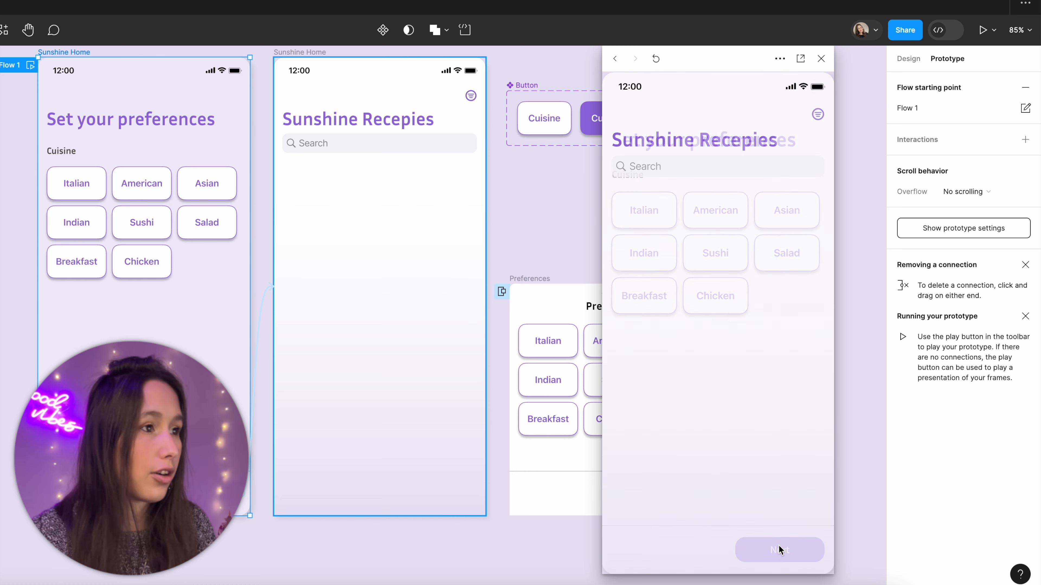
pyautogui.click(816, 115)
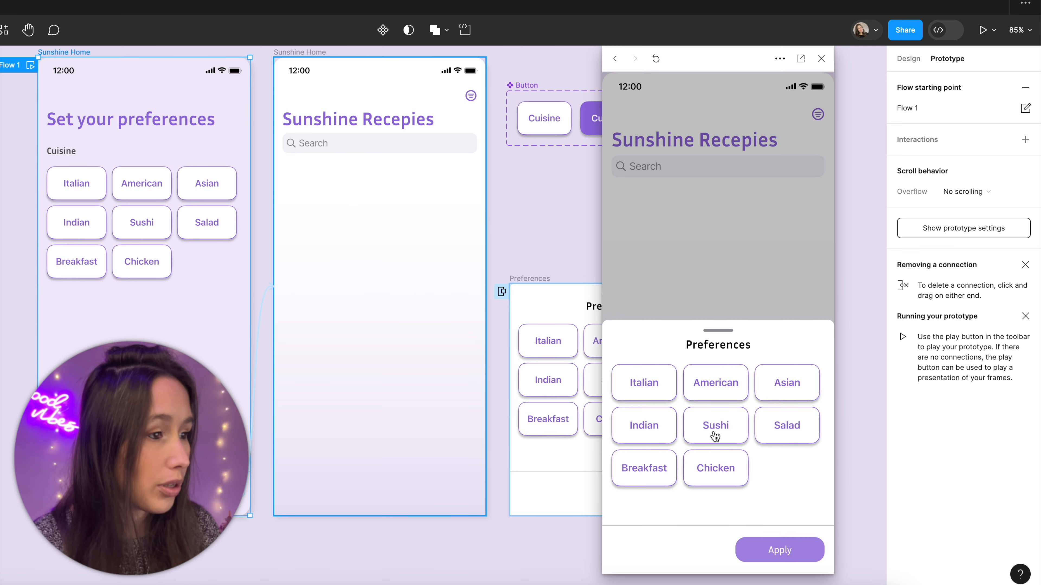
# Step: Choose Italian, Salad, Breakfast, American and Asian in the previewed Preferences overlay, apply them, and look through the recipe cards
pyautogui.click(669, 381)
pyautogui.click(786, 418)
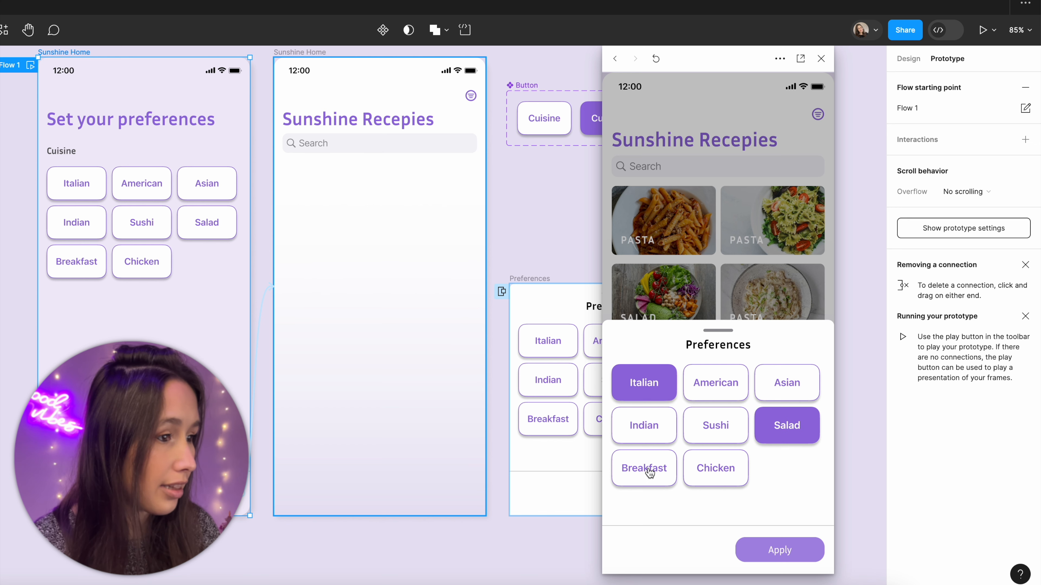
pyautogui.click(648, 467)
pyautogui.click(697, 395)
pyautogui.click(798, 396)
pyautogui.click(780, 551)
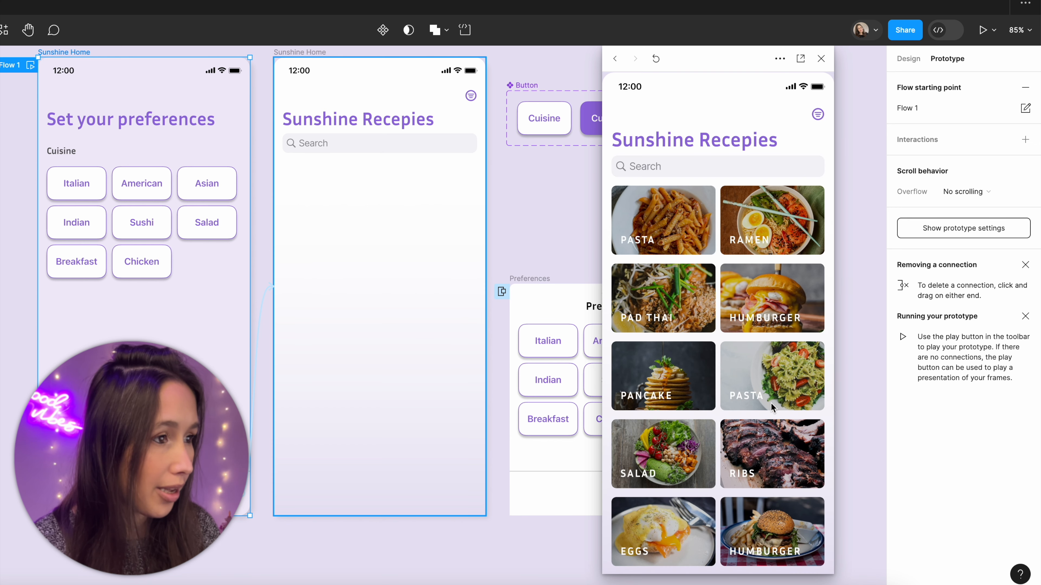
pyautogui.scroll(-5, 728, 295)
pyautogui.scroll(5, 728, 295)
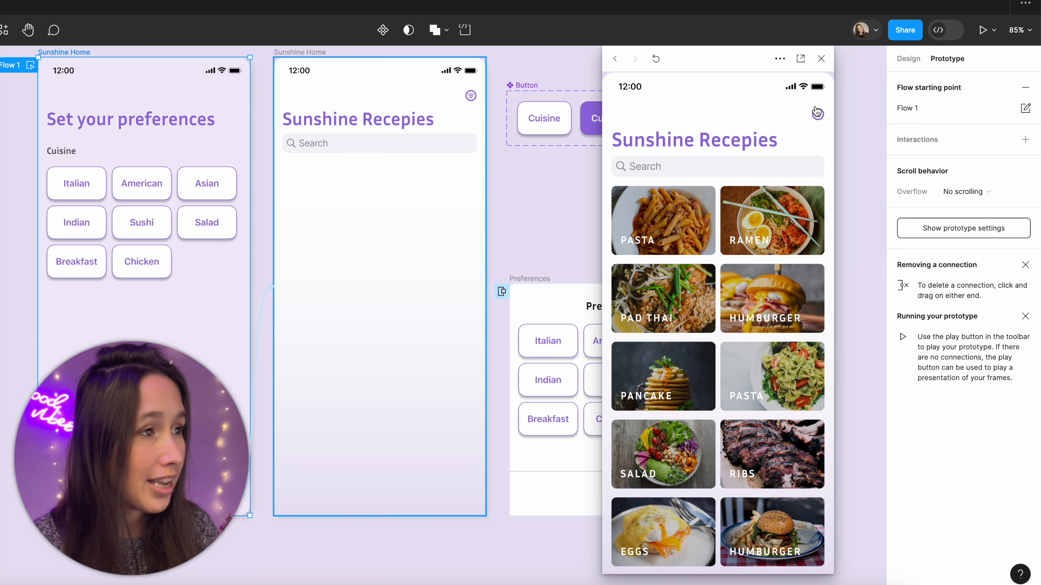
# Step: Restart the preview from onboarding, choose Italian and Chicken, continue to the recipe screen, and check the selection in the Preferences overlay
pyautogui.click(821, 59)
pyautogui.click(31, 65)
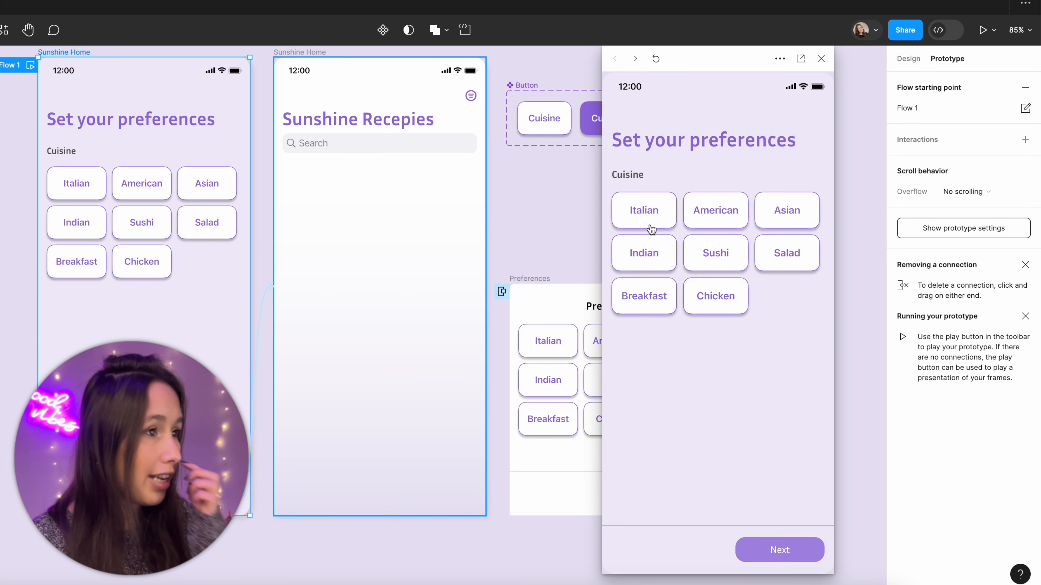
pyautogui.click(640, 207)
pyautogui.click(703, 287)
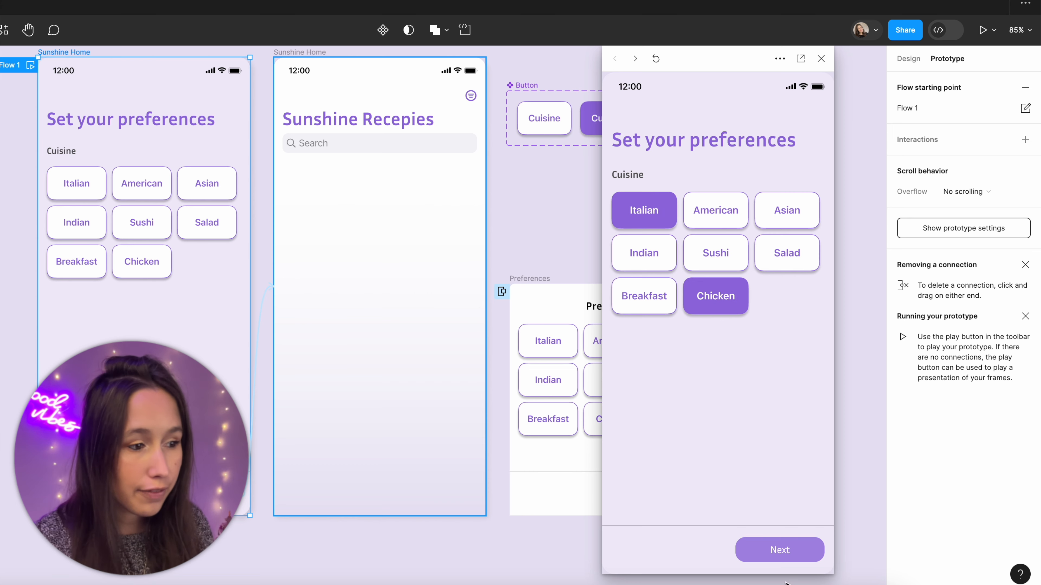
pyautogui.click(787, 565)
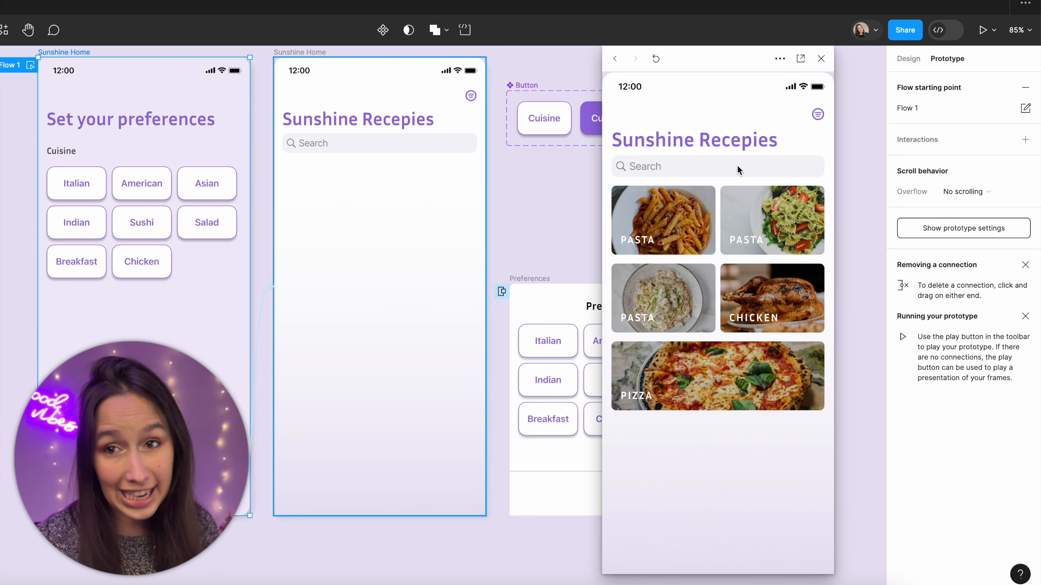
pyautogui.click(818, 115)
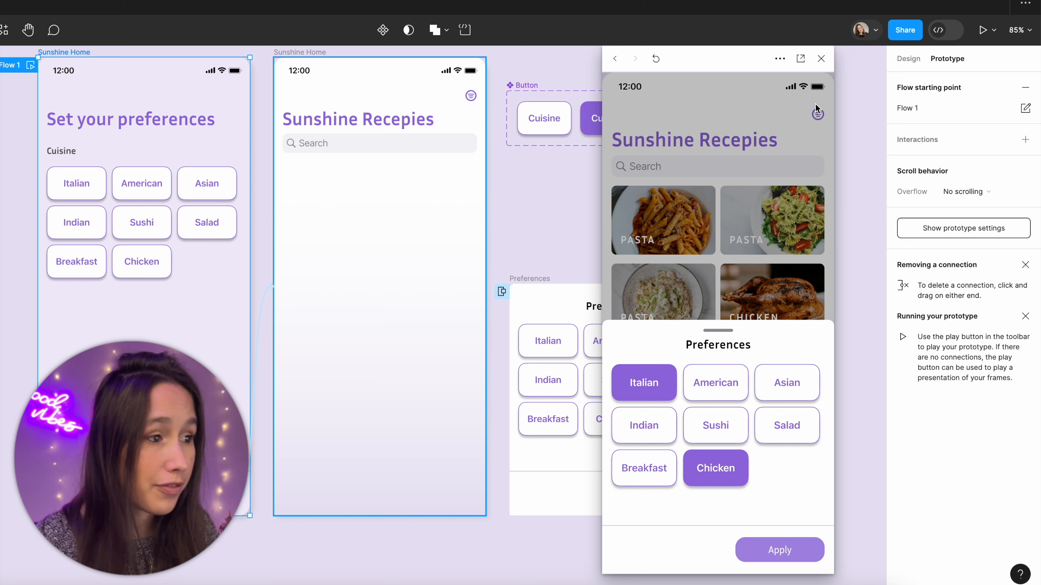